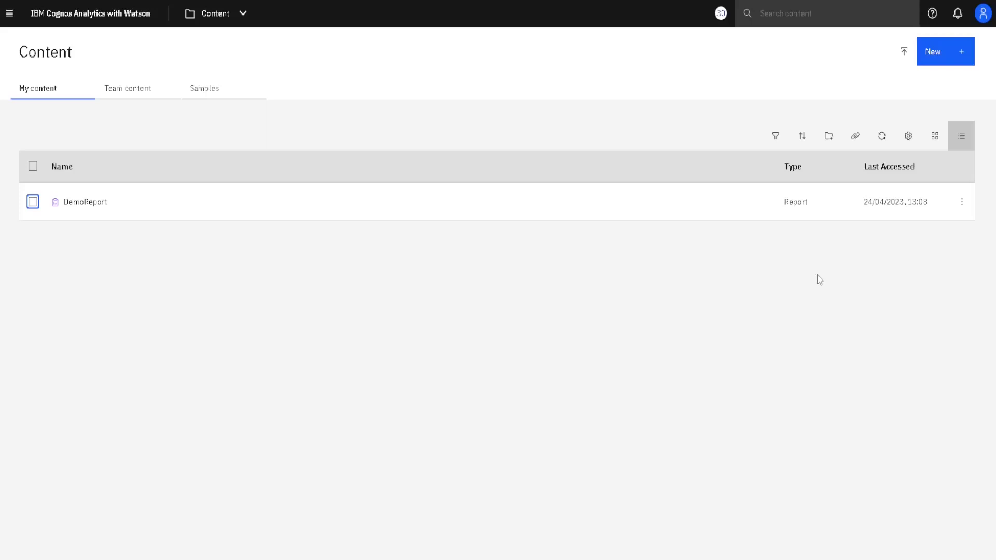
Step: Review the output formats available in the Run as options for DemoReport, and cancel without running it
{"action": "left_click", "coordinate": [961, 202]}
{"action": "left_click", "coordinate": [941, 211]}
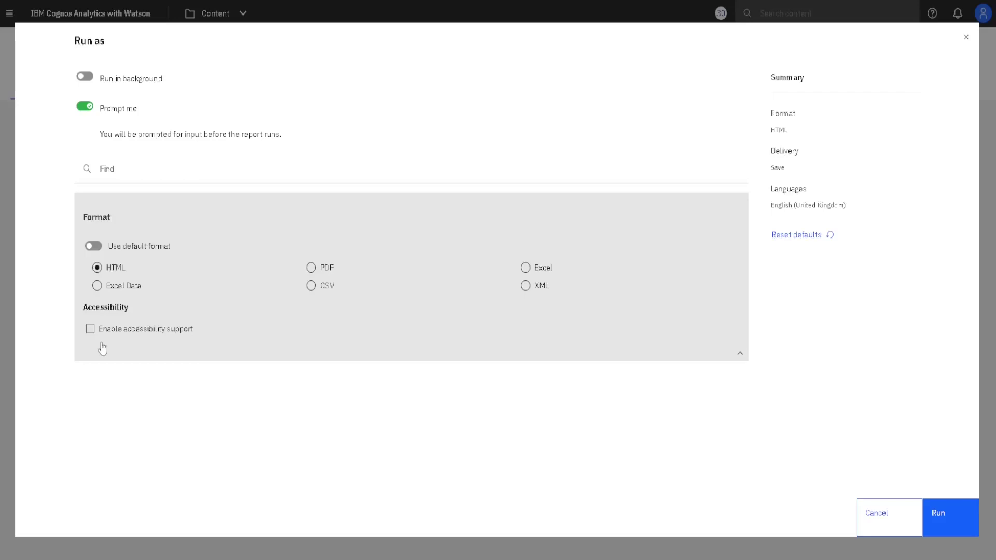
{"action": "left_click_drag", "start_coordinate": [50, 316], "coordinate": [642, 218]}
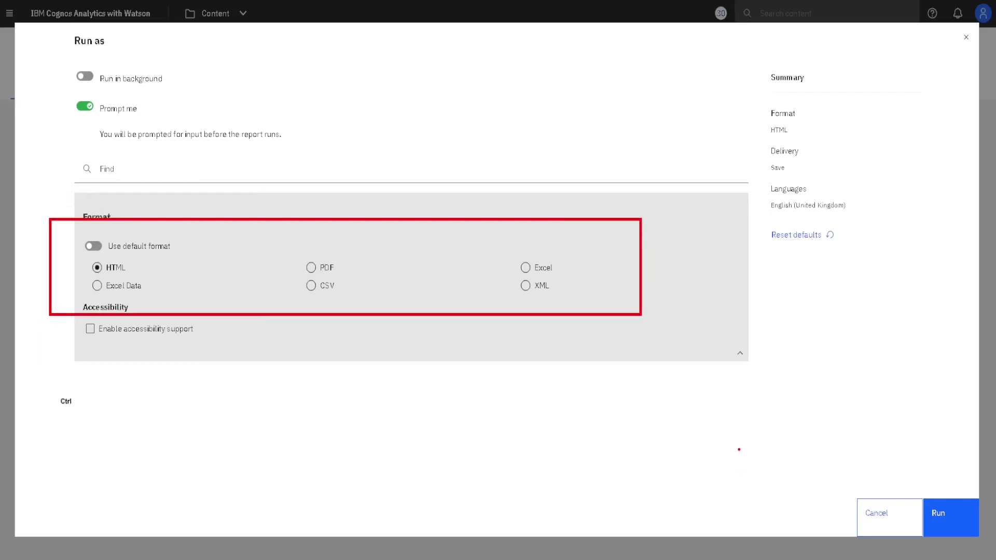
{"action": "left_click", "coordinate": [887, 509]}
Step: Open DemoReport for editing and run it as HTML
{"action": "left_click", "coordinate": [961, 202]}
{"action": "left_click", "coordinate": [933, 235]}
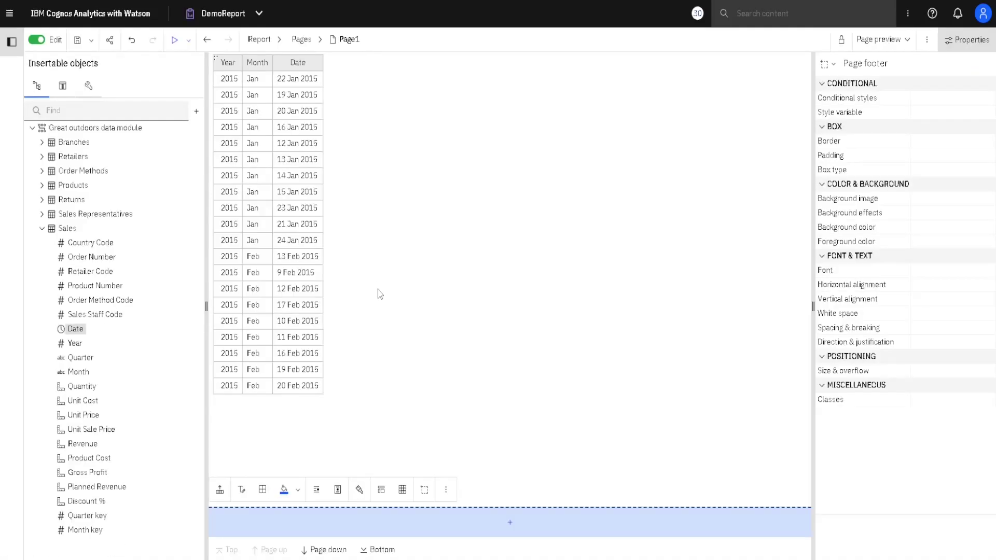
{"action": "left_click", "coordinate": [189, 40]}
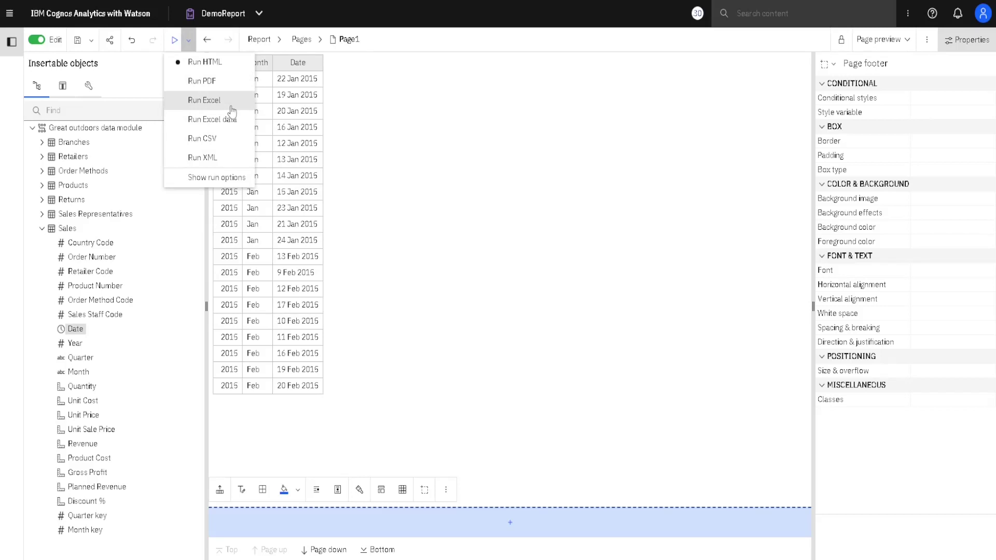
{"action": "left_click", "coordinate": [212, 66]}
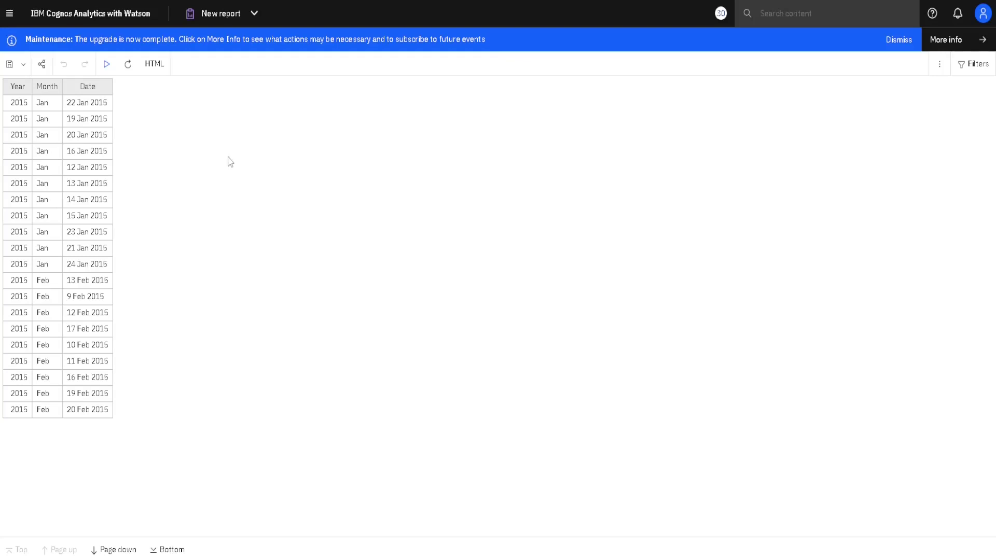
Step: Page down through the HTML report output and return to its first page
{"action": "left_click", "coordinate": [121, 551]}
{"action": "left_click", "coordinate": [121, 553]}
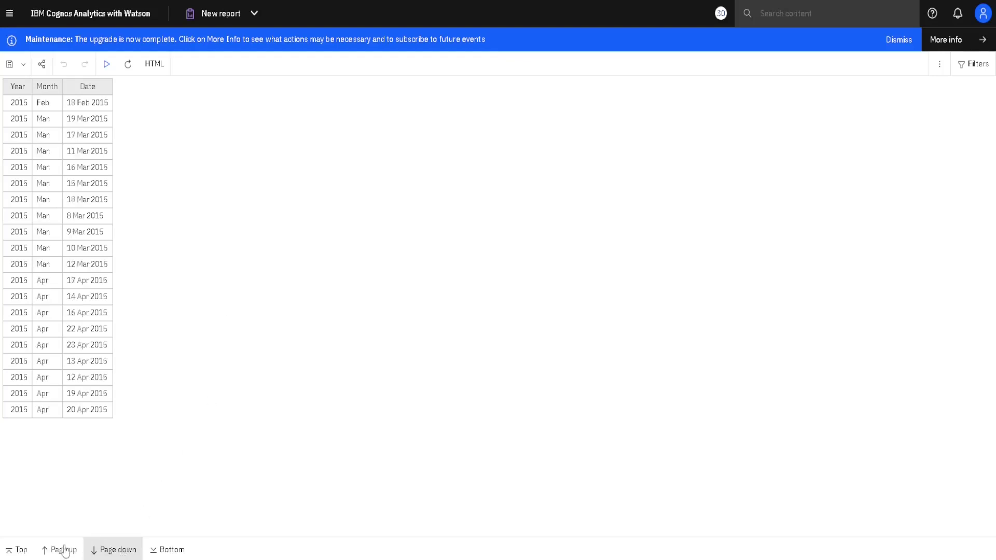
{"action": "left_click", "coordinate": [62, 549]}
{"action": "left_click", "coordinate": [61, 547]}
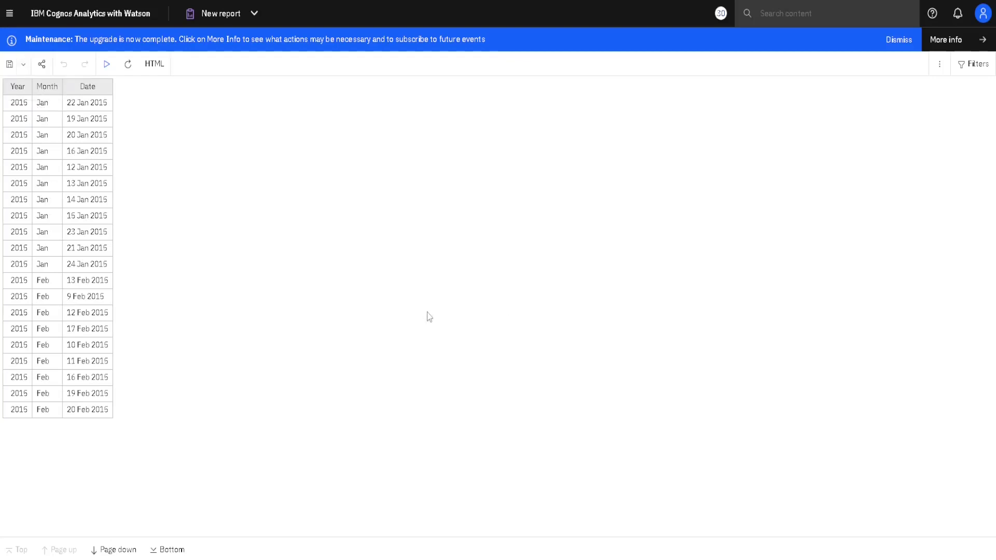
Step: Inspect the Save as dialog and the Send and Link sharing options for the report, cancelling both
{"action": "key", "text": "ctrl+s"}
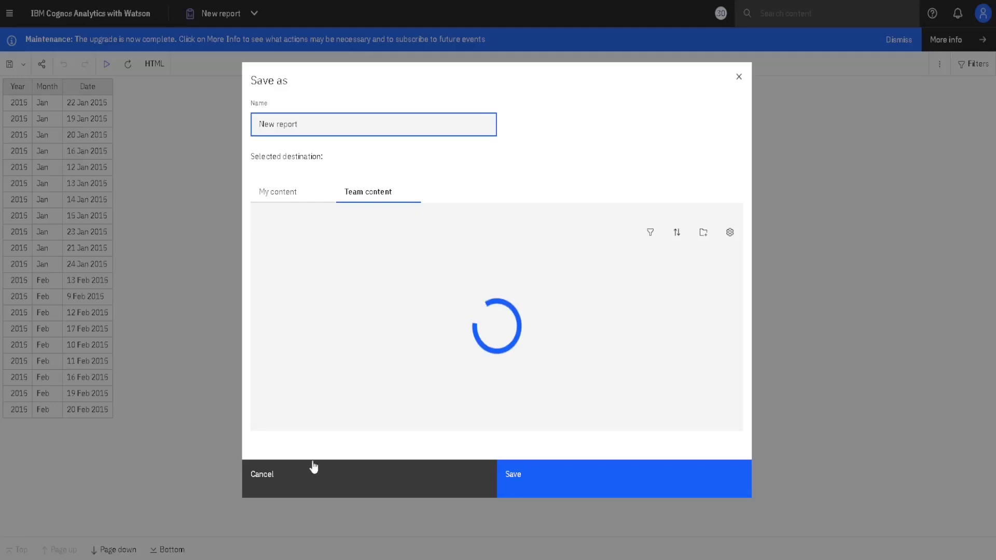
{"action": "left_click", "coordinate": [284, 479]}
{"action": "left_click", "coordinate": [41, 64]}
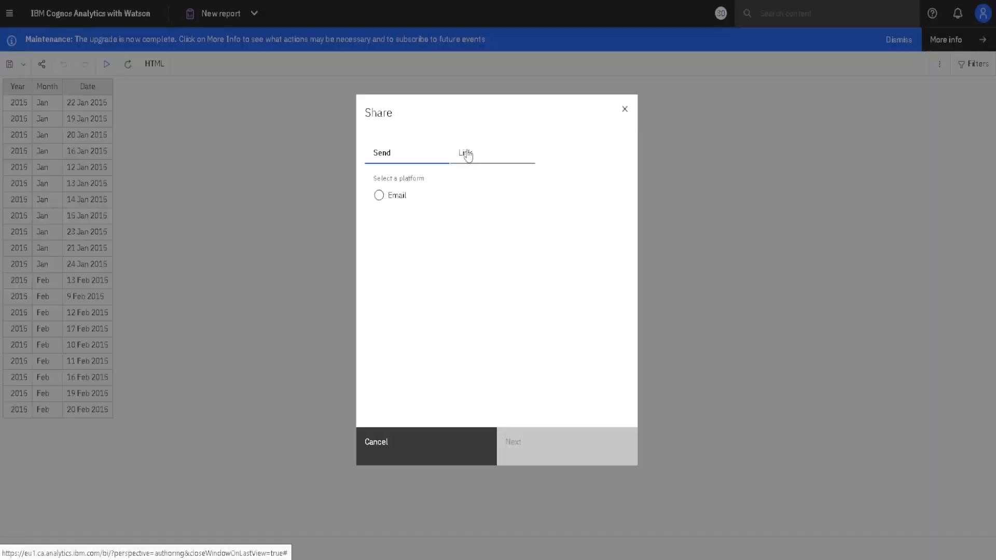
{"action": "left_click", "coordinate": [466, 154]}
{"action": "left_click", "coordinate": [387, 156]}
{"action": "left_click", "coordinate": [624, 110]}
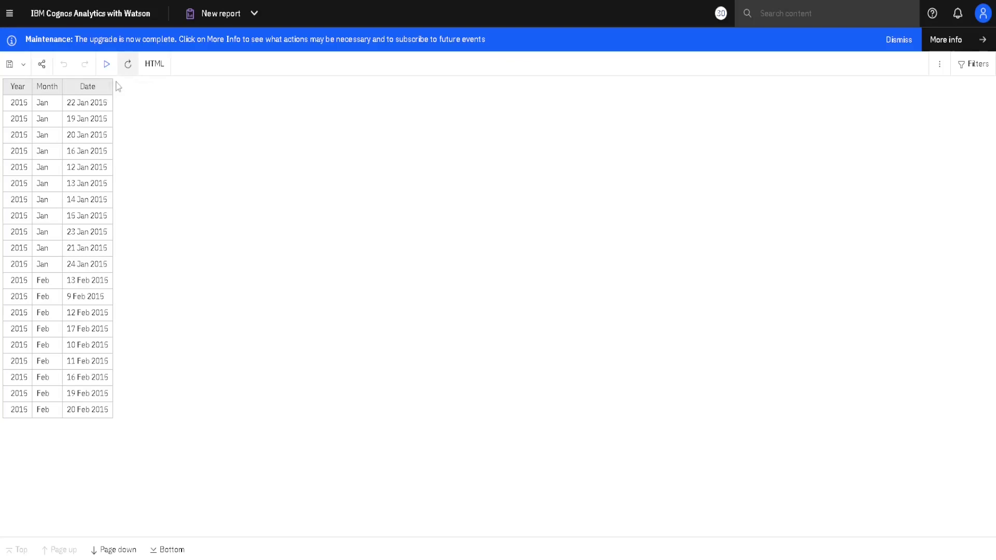
Step: Review the HTML output's alternative formats and the condition of its Year filter, cancelling without changes
{"action": "left_click", "coordinate": [154, 67]}
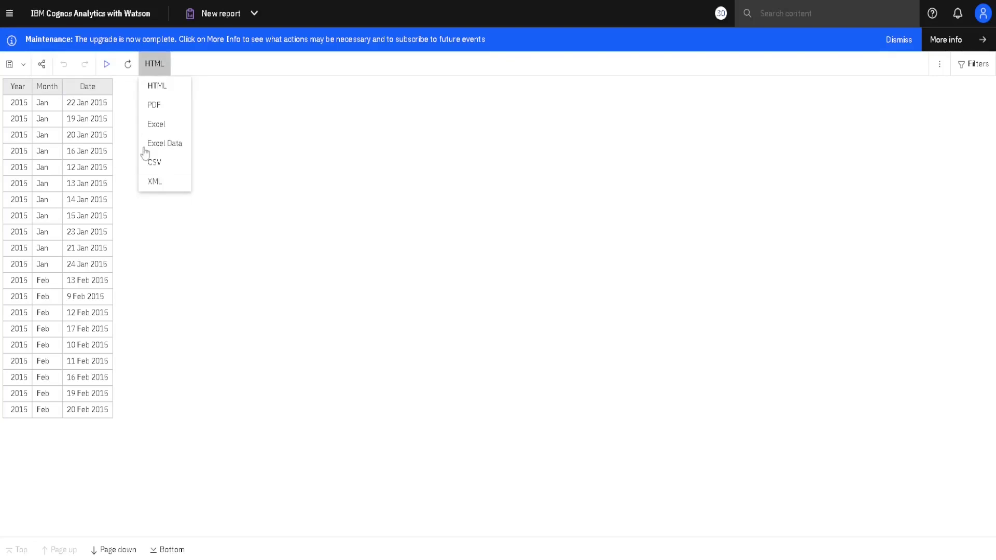
{"action": "left_click", "coordinate": [267, 151]}
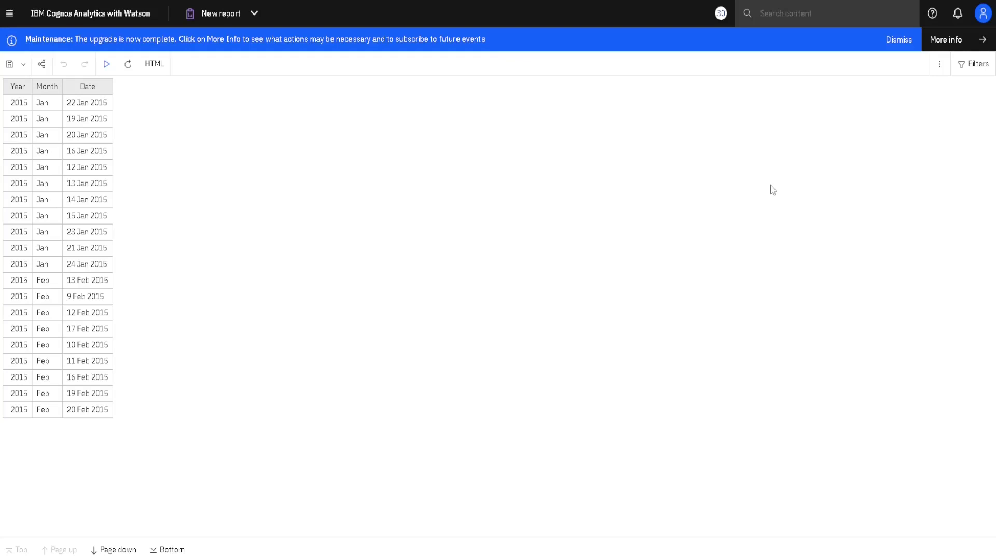
{"action": "left_click", "coordinate": [982, 69]}
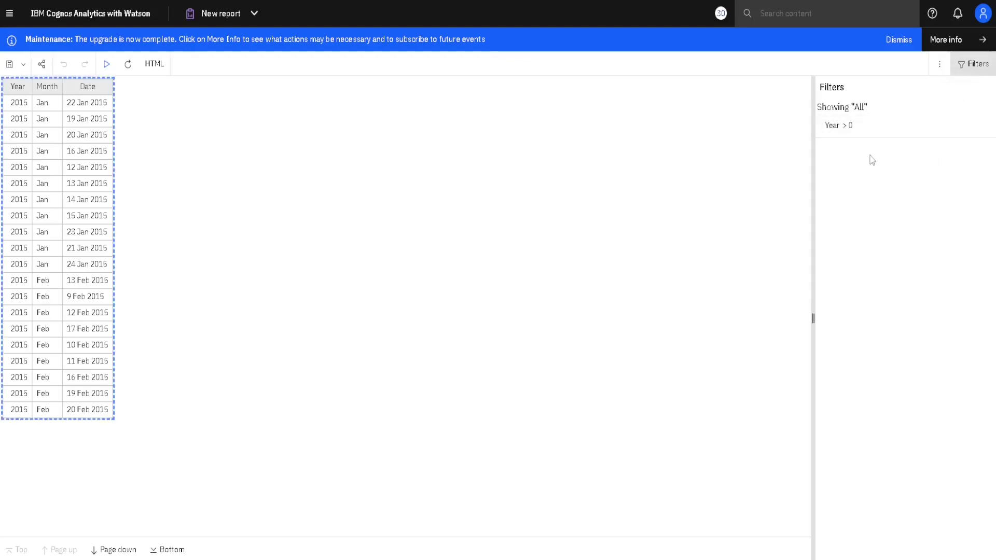
{"action": "mouse_move", "coordinate": [888, 136]}
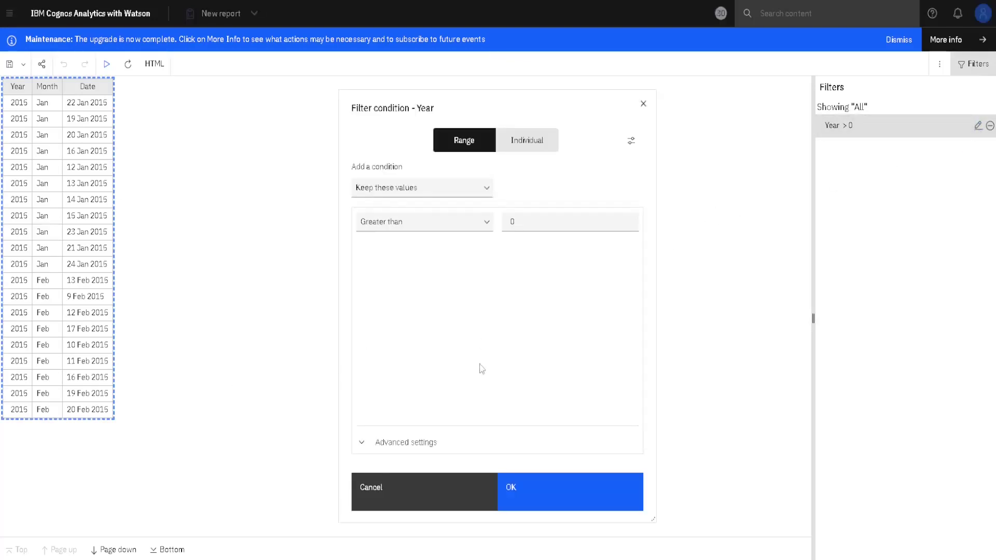
{"action": "left_click", "coordinate": [395, 493]}
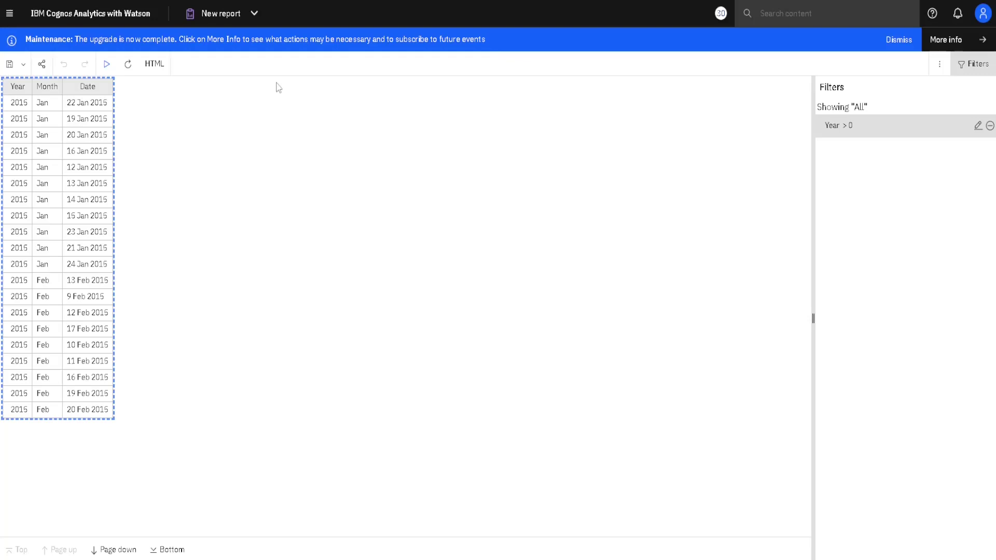
Step: Close the HTML output and run DemoReport as PDF
{"action": "left_click", "coordinate": [256, 15]}
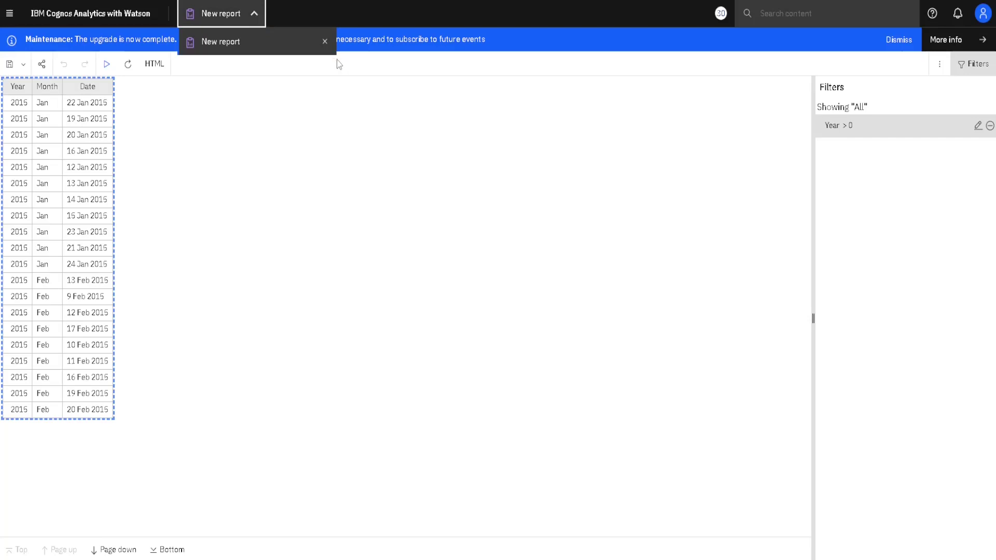
{"action": "left_click", "coordinate": [325, 42]}
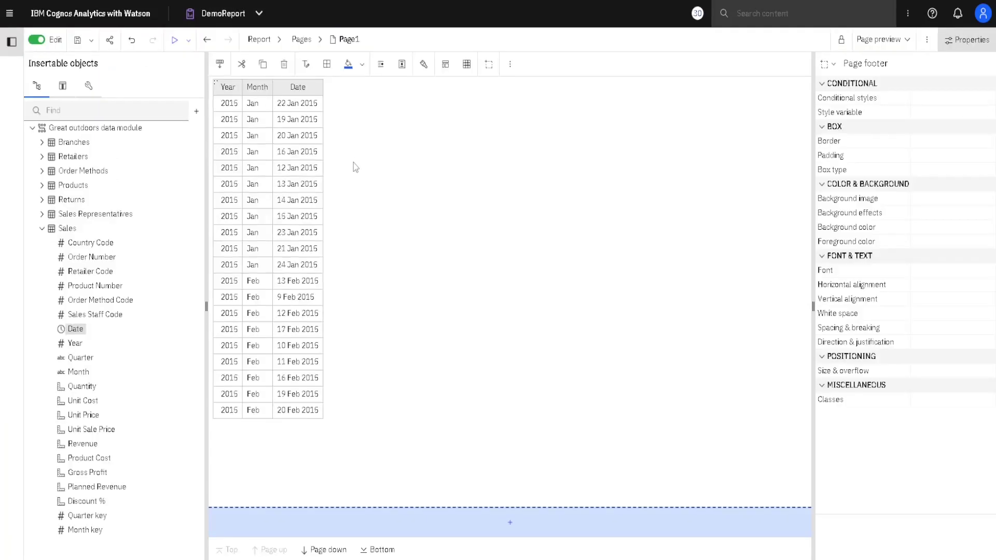
{"action": "left_click", "coordinate": [189, 44]}
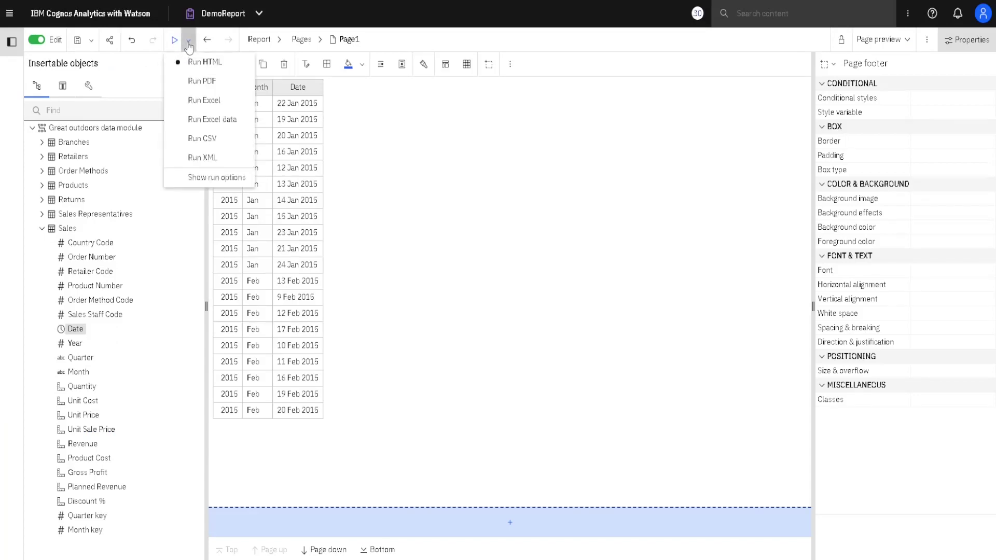
{"action": "left_click", "coordinate": [213, 82]}
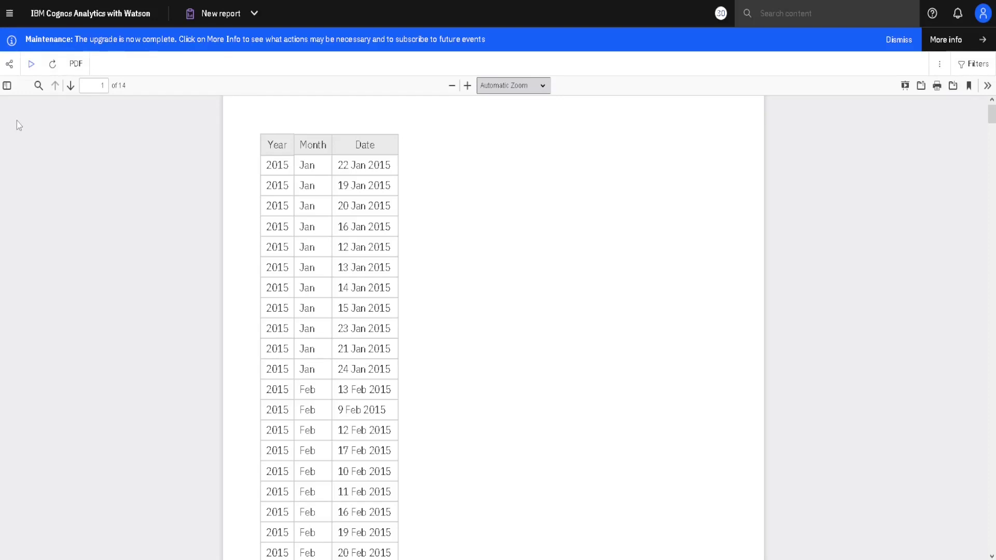
Step: Show the PDF page thumbnails and use them to browse pages 2 to 4 before returning to page 1
{"action": "left_click", "coordinate": [7, 87]}
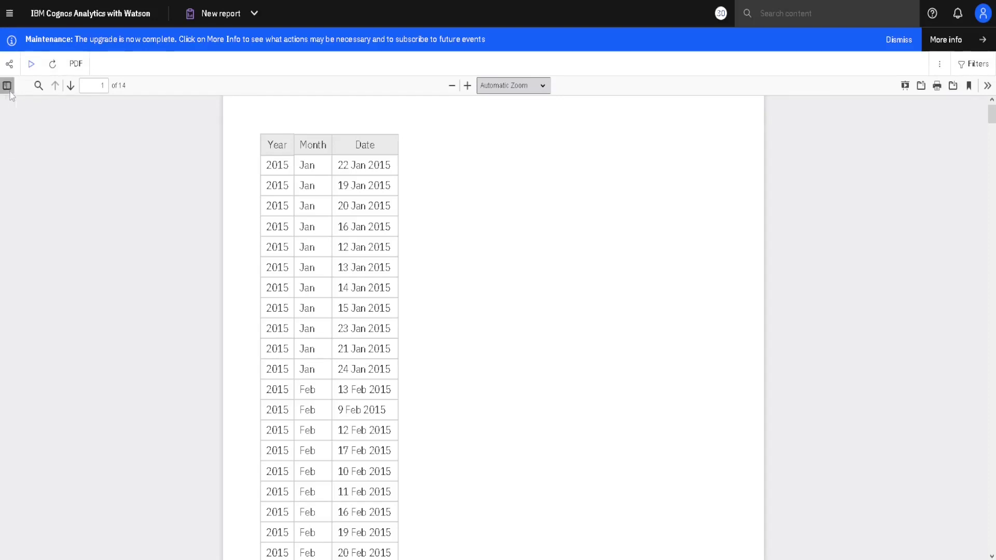
{"action": "left_click", "coordinate": [61, 249]}
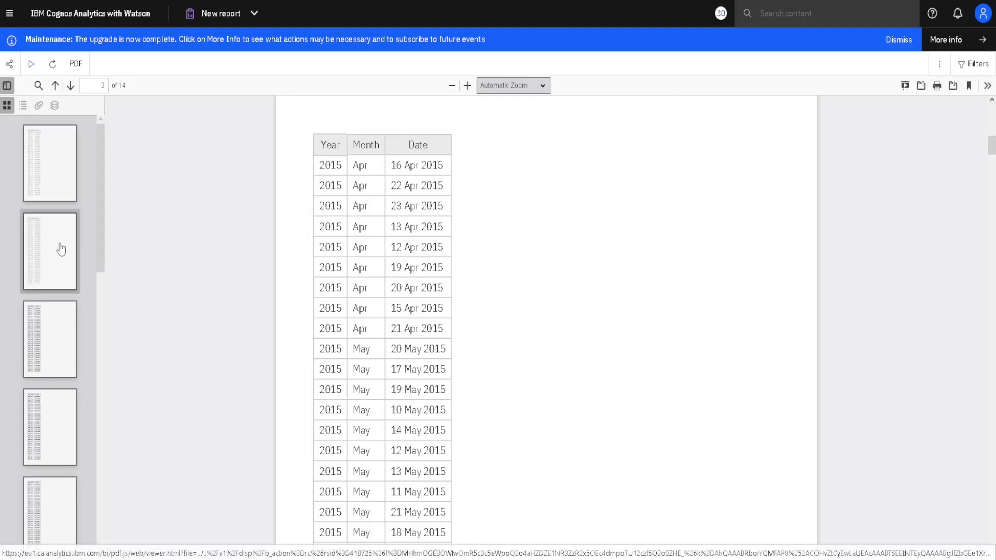
{"action": "left_click", "coordinate": [50, 333]}
{"action": "left_click", "coordinate": [49, 424]}
{"action": "left_click", "coordinate": [47, 262]}
{"action": "left_click", "coordinate": [46, 189]}
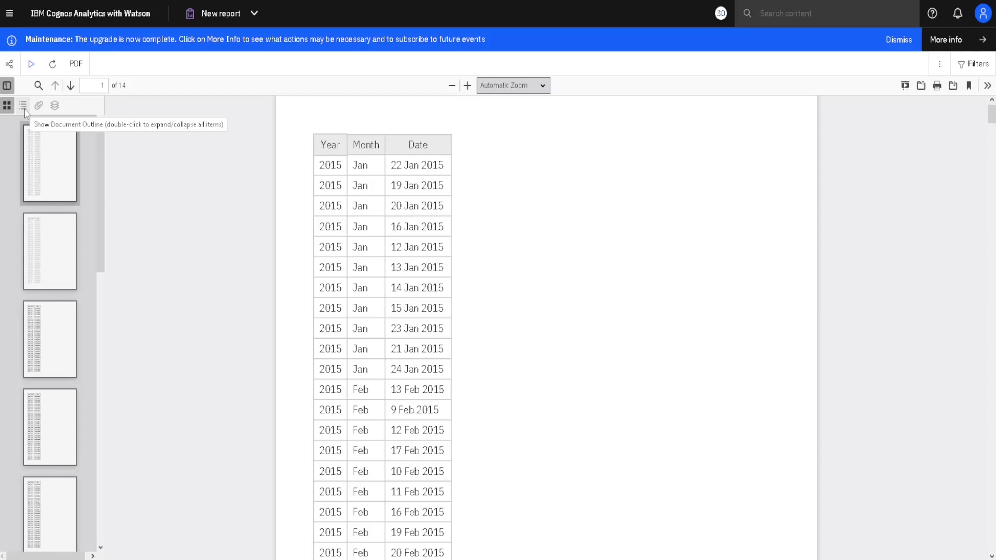
Step: Search the PDF output for 2015 and close the search
{"action": "left_click", "coordinate": [40, 87]}
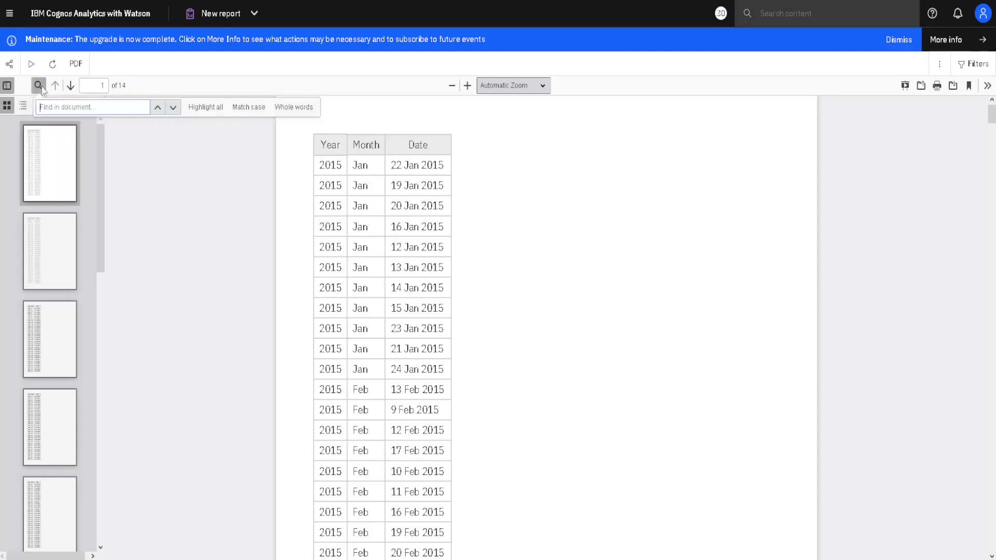
{"action": "left_click", "coordinate": [68, 106]}
{"action": "type", "text": "2015"}
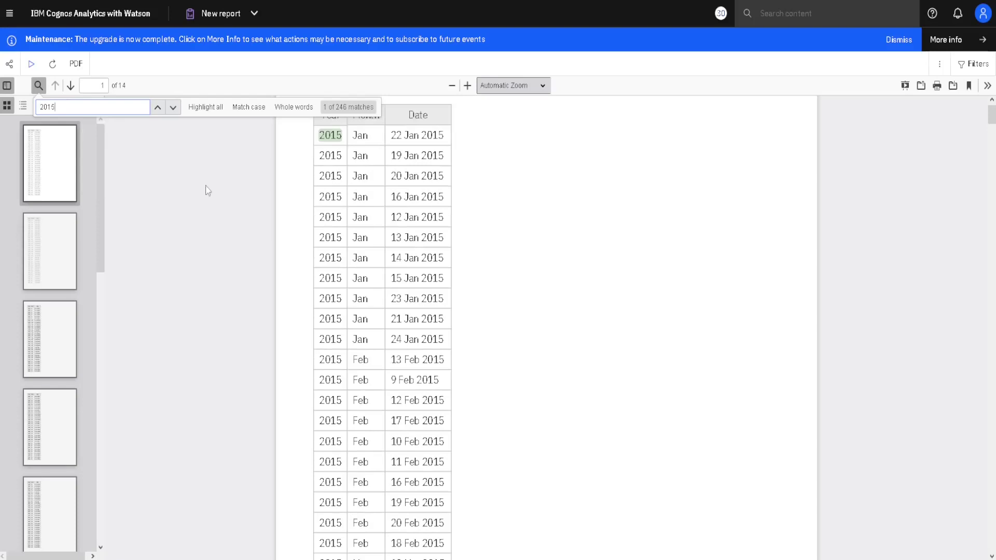
{"action": "key", "text": "Escape"}
Step: Move forward two pages and back one in the PDF, and jump directly to page 9
{"action": "left_click", "coordinate": [71, 86]}
{"action": "left_click", "coordinate": [72, 87]}
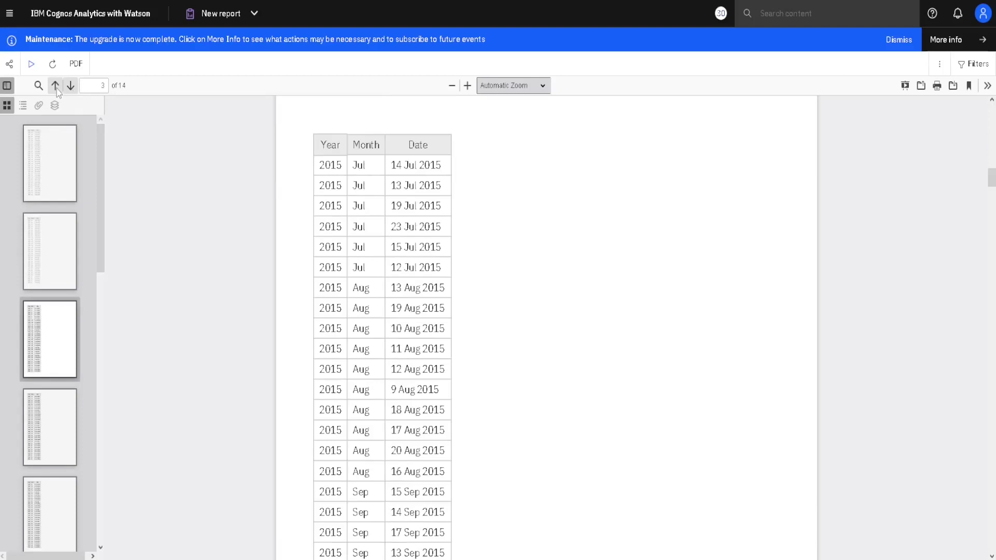
{"action": "left_click", "coordinate": [55, 86]}
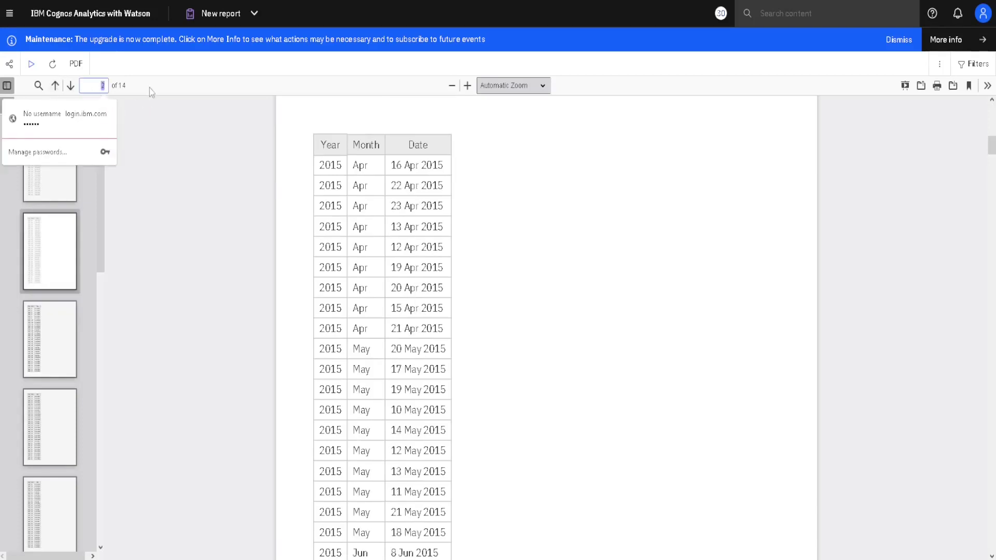
{"action": "type", "text": "9"}
{"action": "key", "text": "Return"}
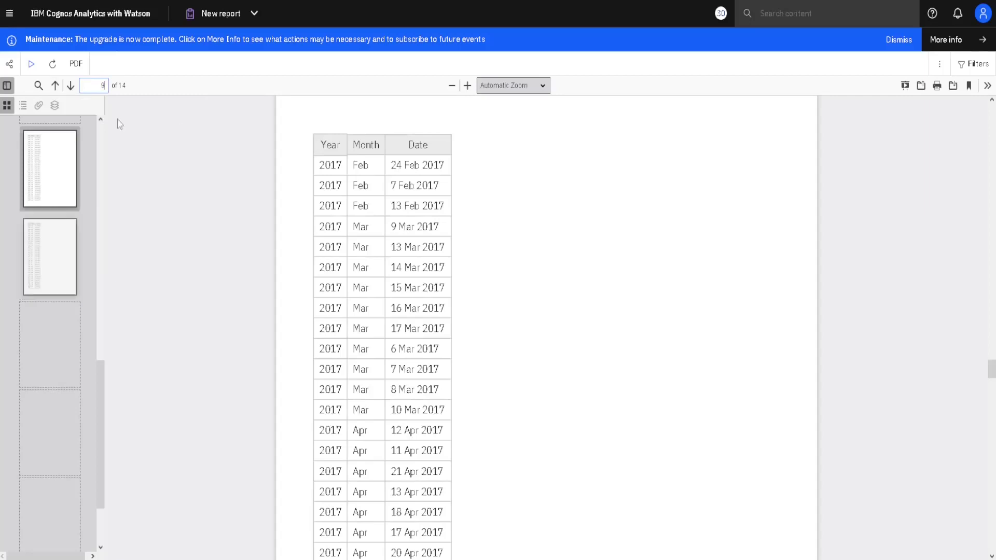
Step: Zoom the PDF in and back out to 120%, and look over the preset zoom levels
{"action": "left_click", "coordinate": [467, 86]}
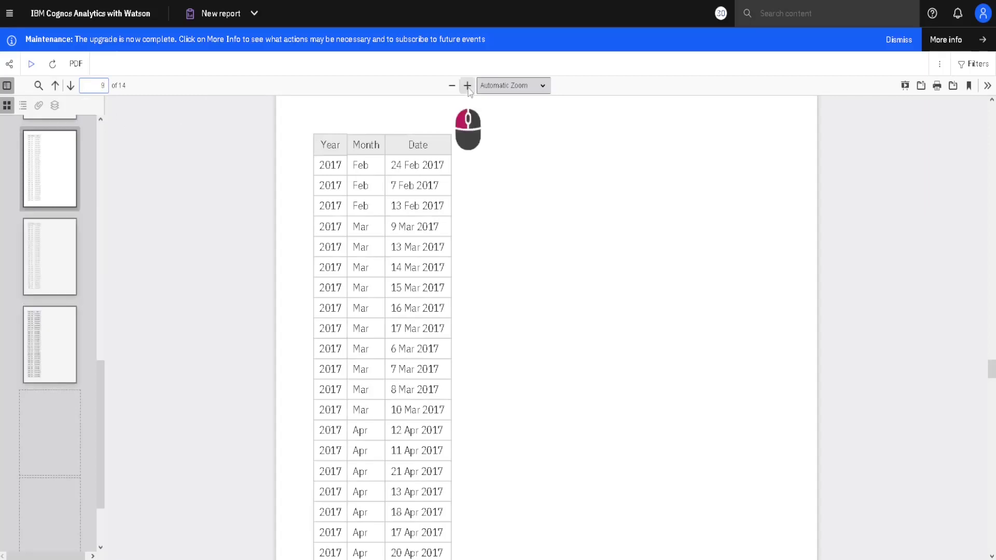
{"action": "left_click", "coordinate": [451, 86]}
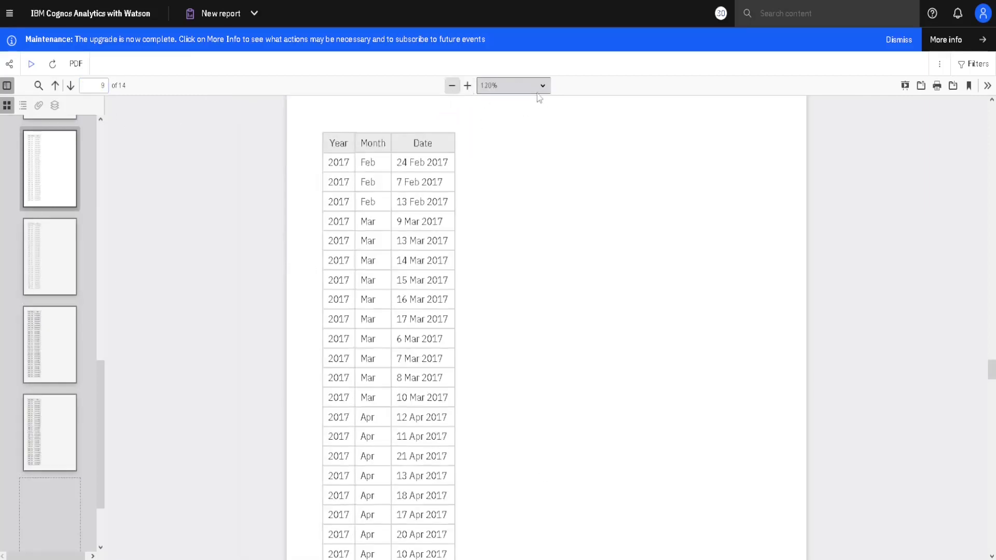
{"action": "left_click", "coordinate": [542, 87]}
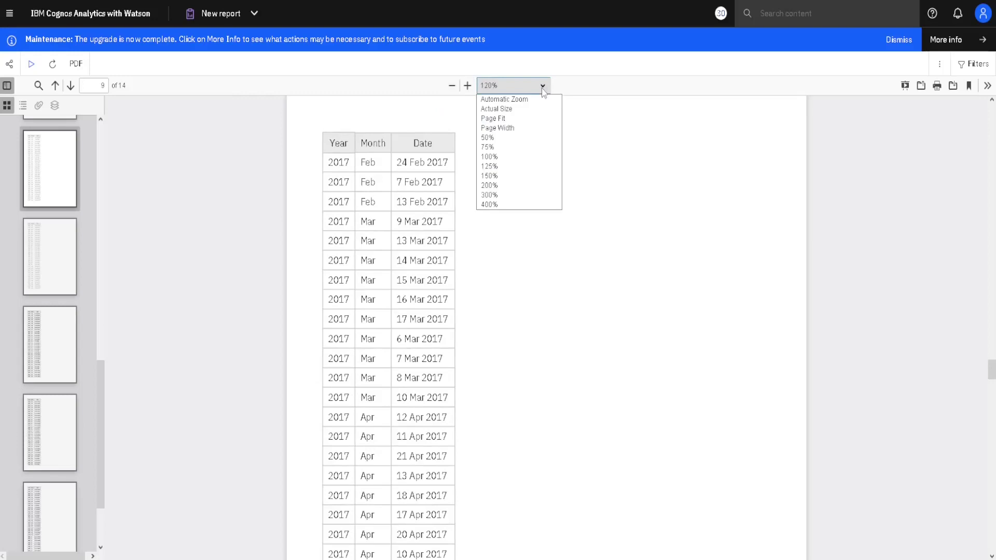
{"action": "left_click", "coordinate": [543, 86]}
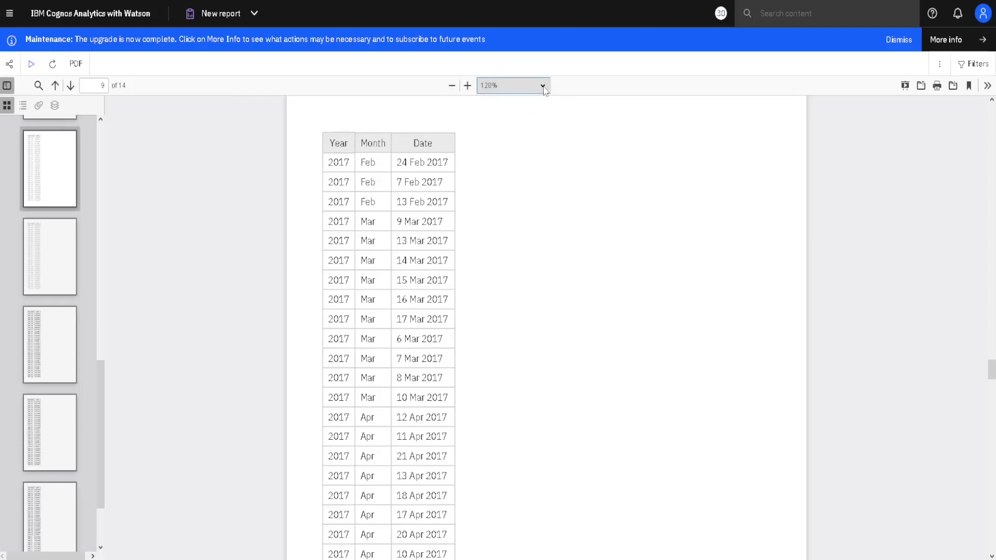
Step: View the PDF in presentation mode, browse through its pages to page 11, and exit the mode
{"action": "left_click", "coordinate": [905, 86]}
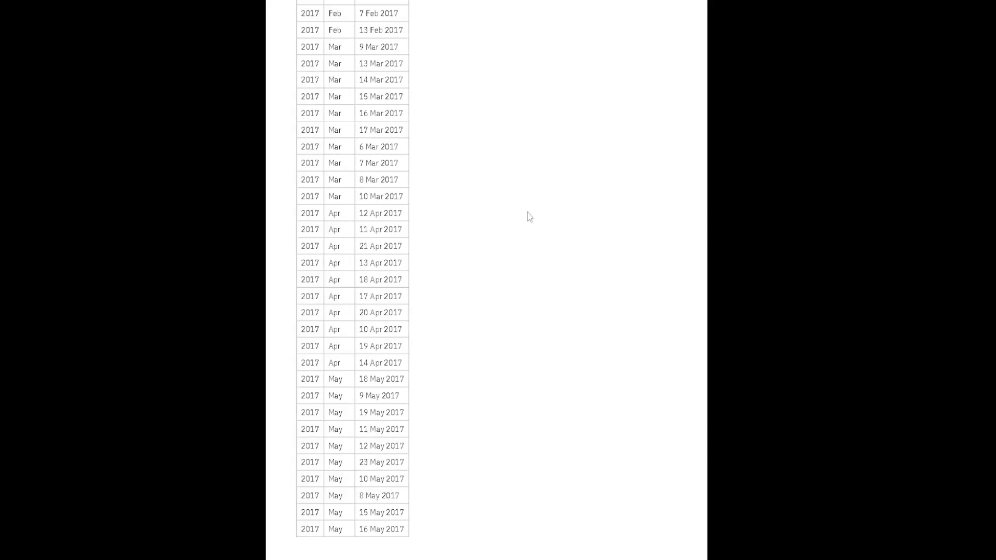
{"action": "scroll", "coordinate": [528, 213], "scroll_direction": "down", "scroll_amount": 15}
{"action": "scroll", "coordinate": [528, 217], "scroll_direction": "up", "scroll_amount": 7}
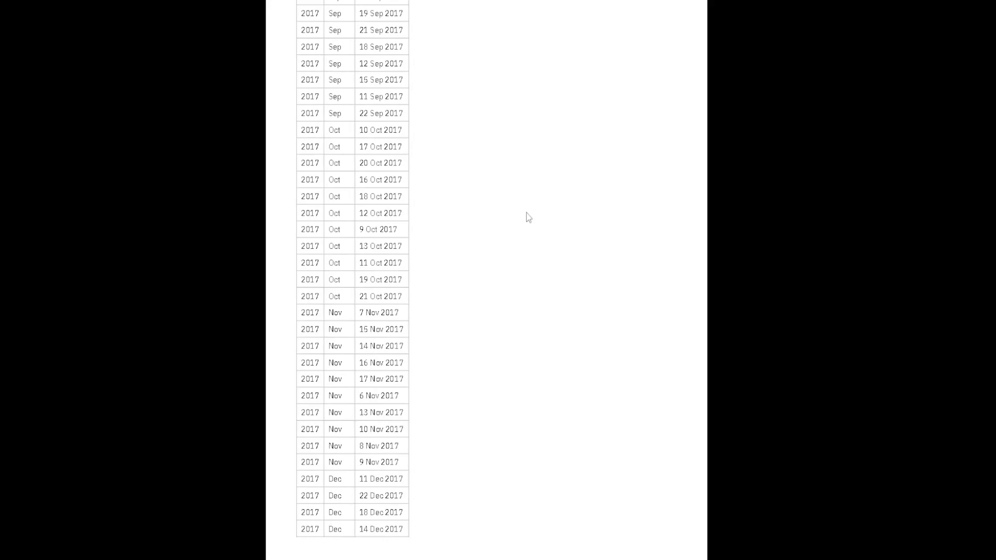
{"action": "scroll", "coordinate": [528, 217], "scroll_direction": "up", "scroll_amount": 1}
{"action": "key", "text": "Escape"}
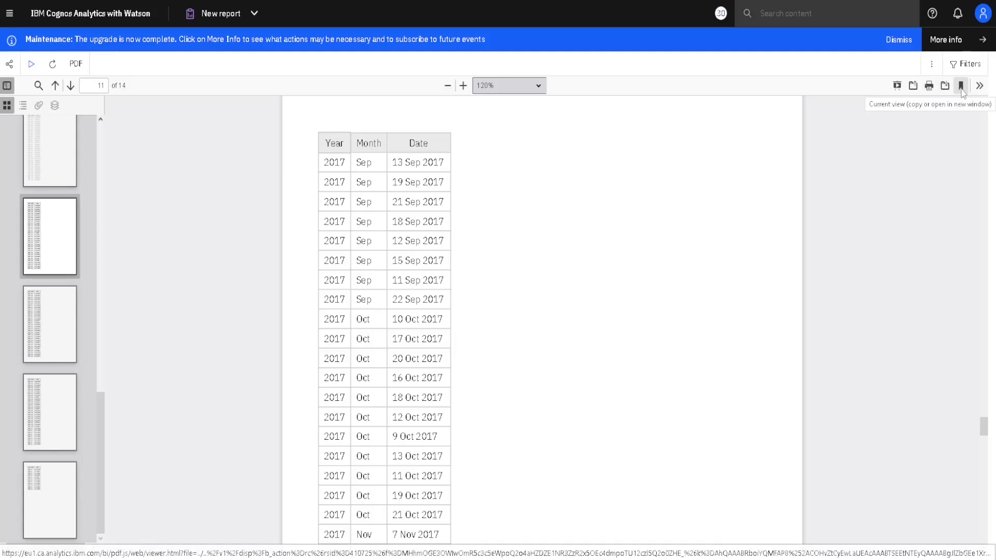
Step: Go to the first page of the PDF output, and from there to its last page
{"action": "left_click", "coordinate": [979, 86]}
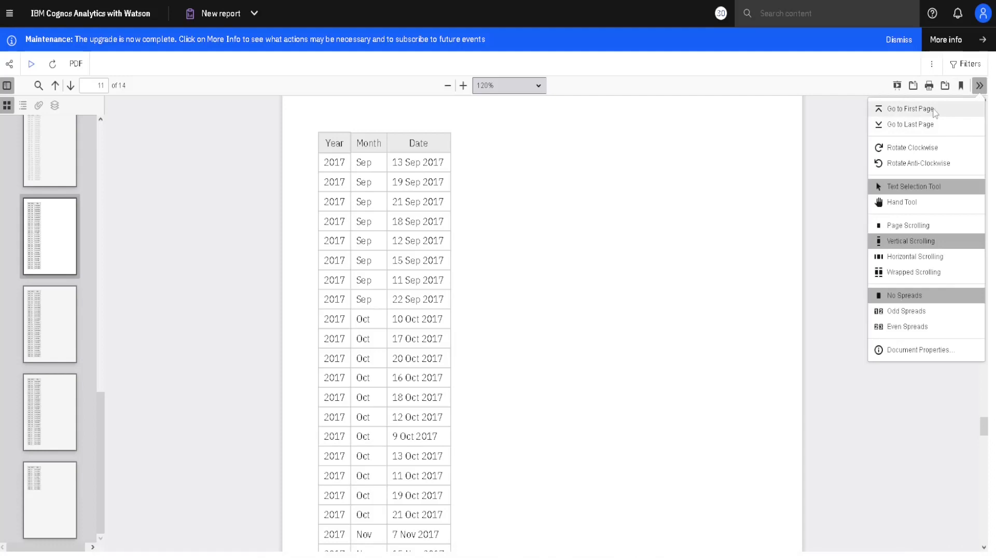
{"action": "left_click", "coordinate": [931, 109]}
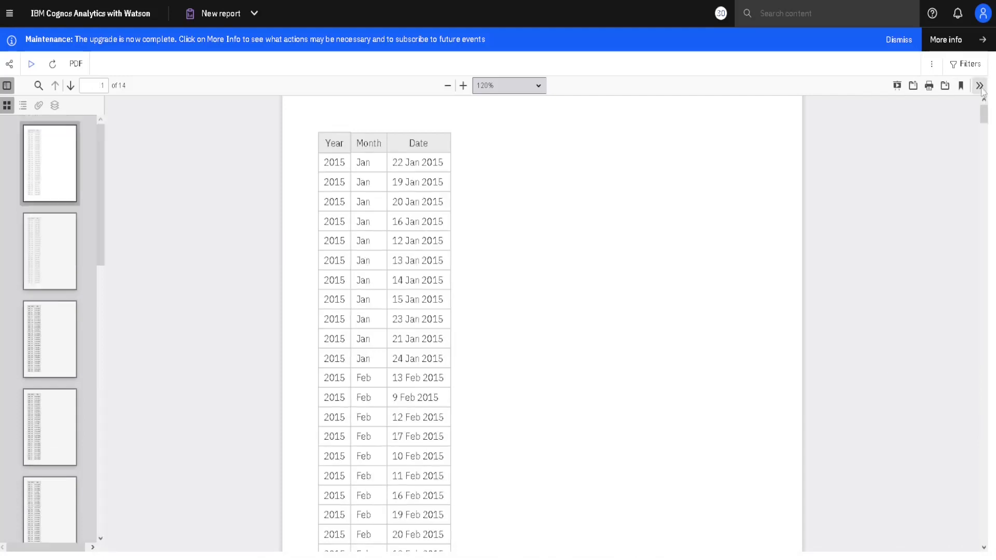
{"action": "left_click", "coordinate": [980, 87]}
{"action": "left_click", "coordinate": [922, 127]}
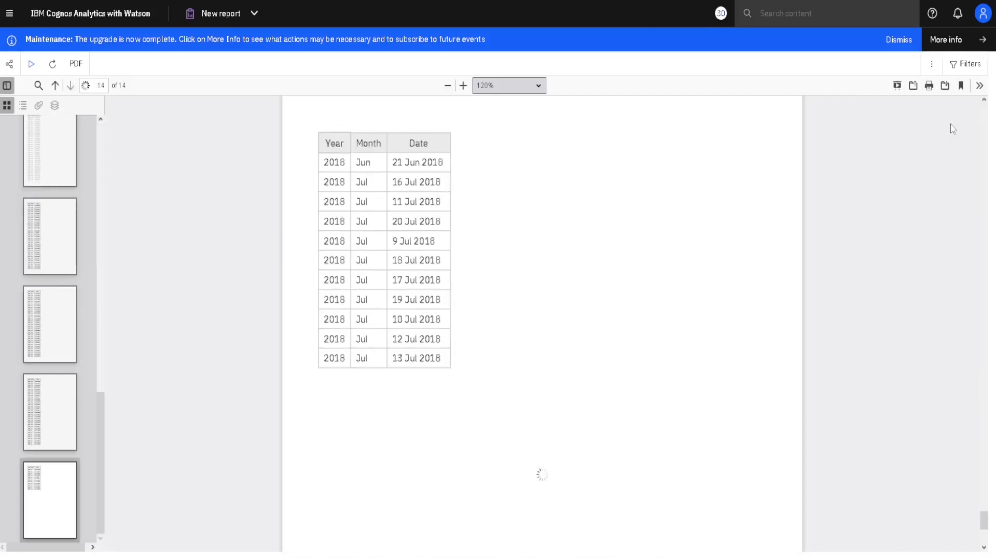
Step: Rotate the PDF pages clockwise and turn them back anti-clockwise
{"action": "left_click", "coordinate": [981, 88]}
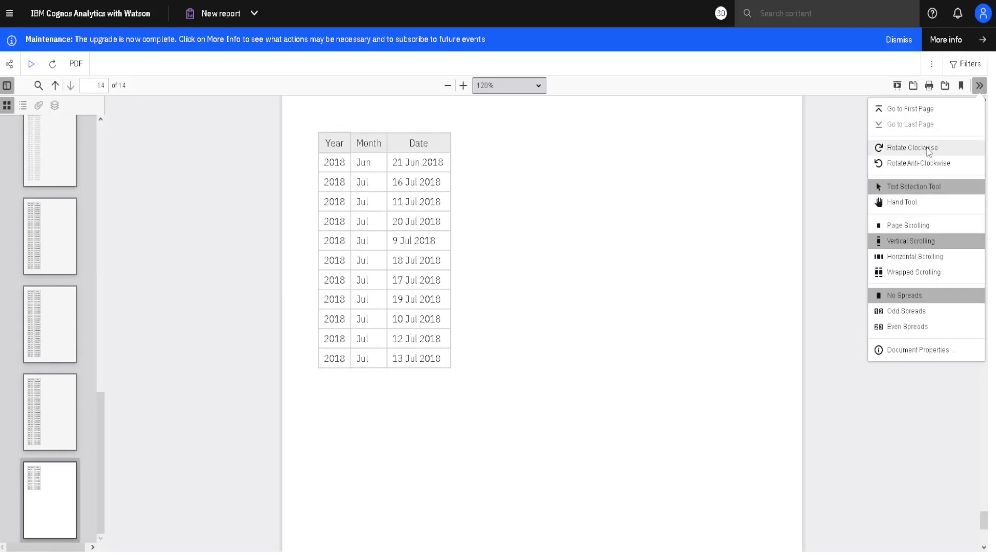
{"action": "left_click", "coordinate": [932, 149]}
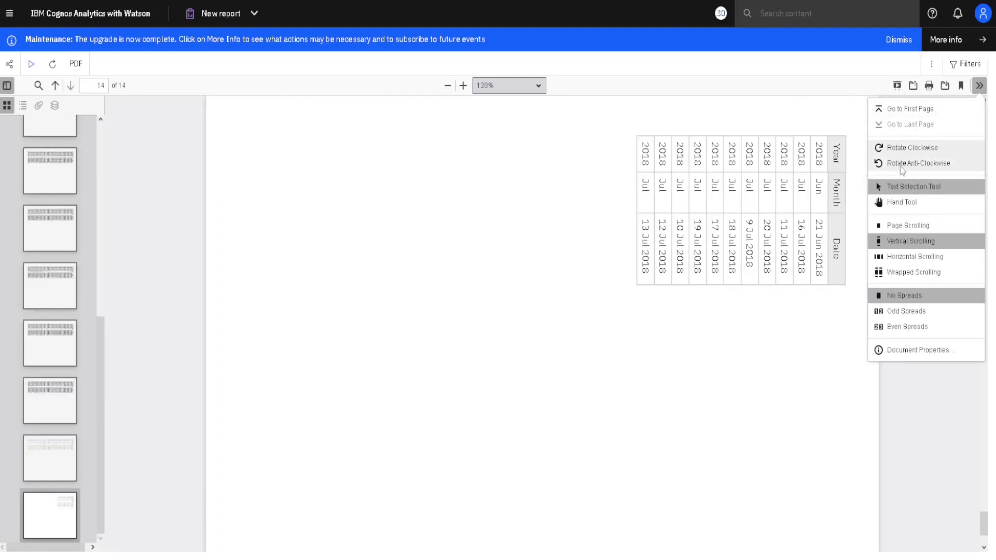
{"action": "left_click", "coordinate": [919, 165]}
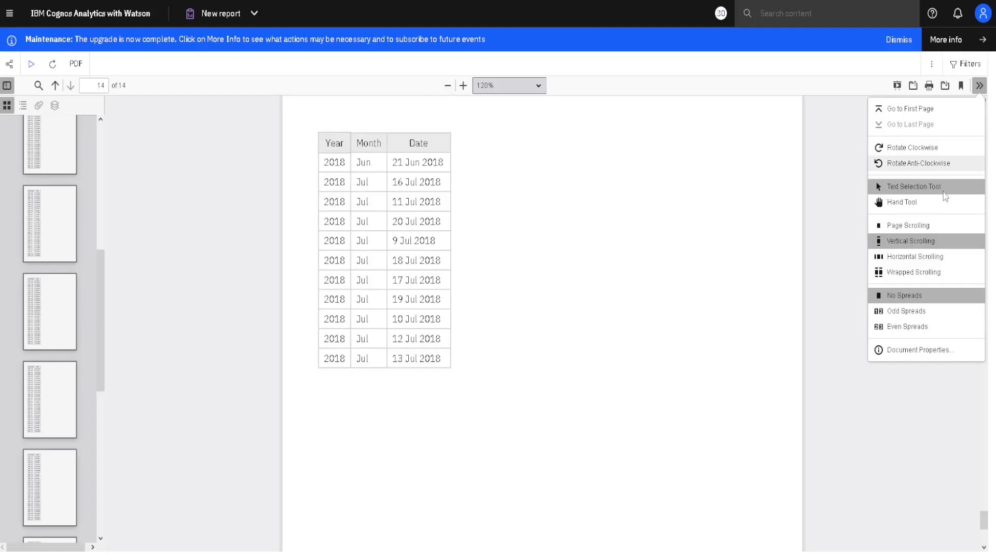
Step: Select part of the text in the 20 Jul 2018 row with the Text Selection Tool
{"action": "left_click", "coordinate": [457, 224]}
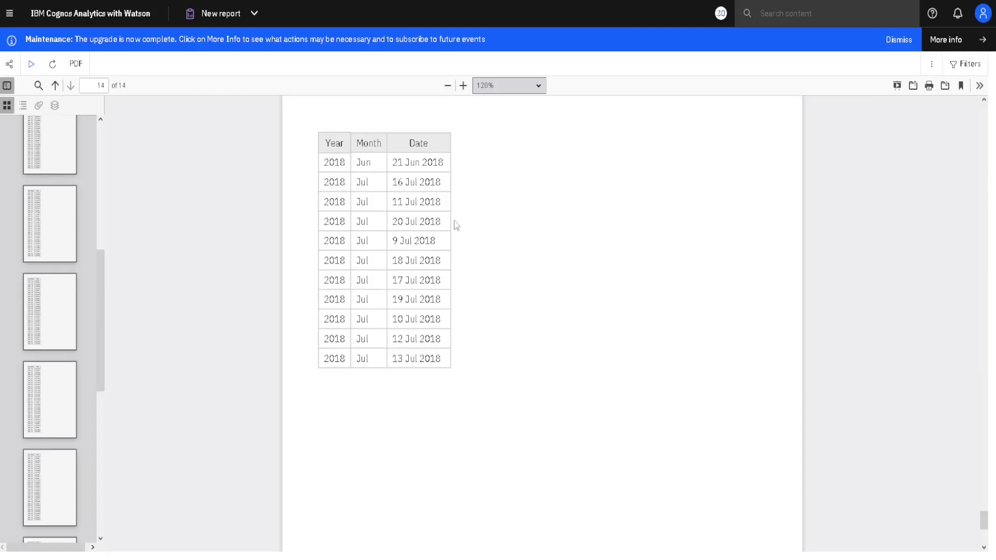
{"action": "left_click_drag", "start_coordinate": [442, 206], "coordinate": [412, 198]}
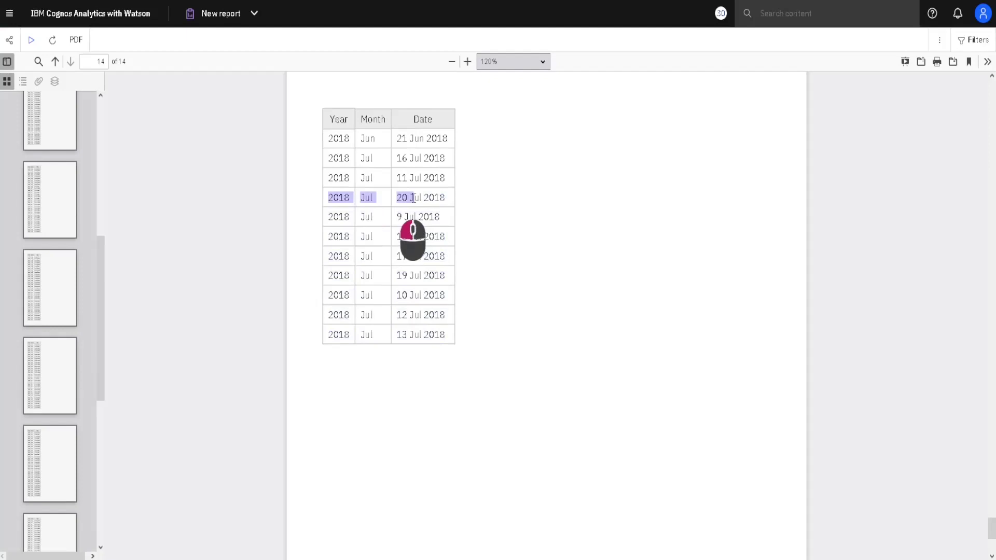
Step: Switch the PDF to the Hand Tool and pan through pages 13 and 14 with it
{"action": "left_click", "coordinate": [986, 61]}
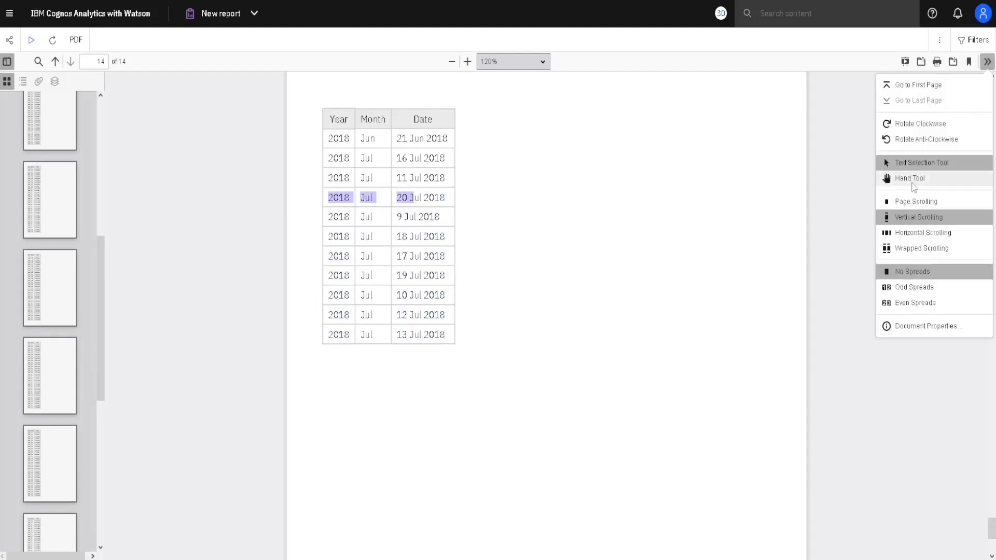
{"action": "left_click", "coordinate": [914, 179]}
{"action": "scroll", "coordinate": [586, 432], "scroll_direction": "down", "scroll_amount": 4}
{"action": "left_click_drag", "start_coordinate": [586, 432], "coordinate": [577, 356]}
{"action": "left_click_drag", "start_coordinate": [570, 430], "coordinate": [576, 222]}
{"action": "left_click_drag", "start_coordinate": [575, 452], "coordinate": [573, 192]}
{"action": "left_click_drag", "start_coordinate": [563, 433], "coordinate": [580, 326]}
{"action": "scroll", "coordinate": [593, 181], "scroll_direction": "up", "scroll_amount": 7}
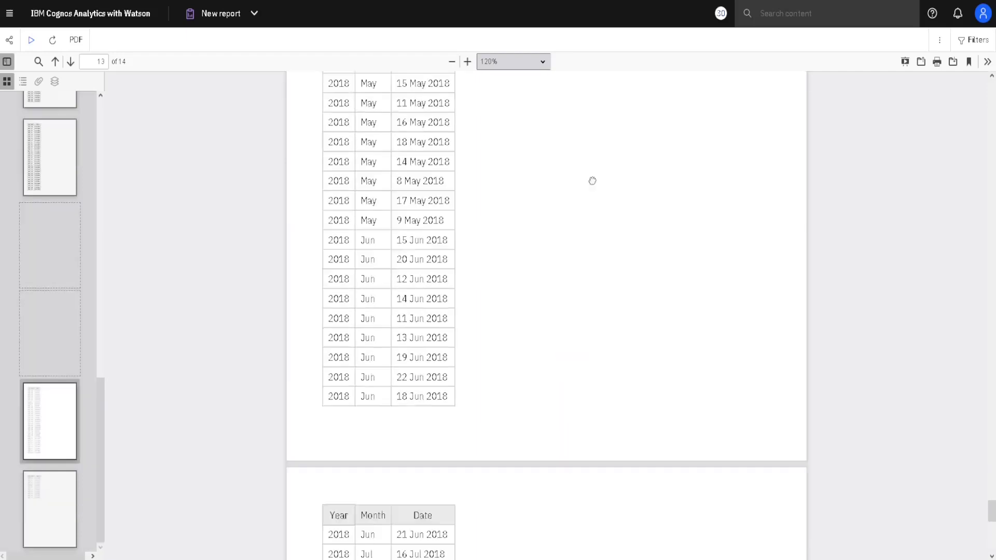
{"action": "scroll", "coordinate": [604, 229], "scroll_direction": "up", "scroll_amount": 5}
Step: Set the PDF to Page Scrolling and move back to the beginning of page 13
{"action": "left_click", "coordinate": [987, 67]}
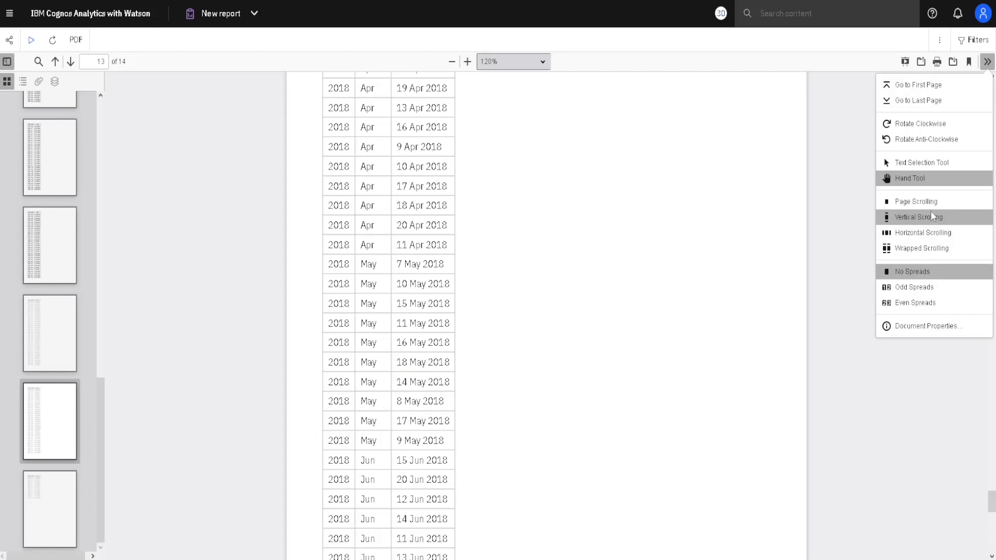
{"action": "left_click", "coordinate": [932, 217]}
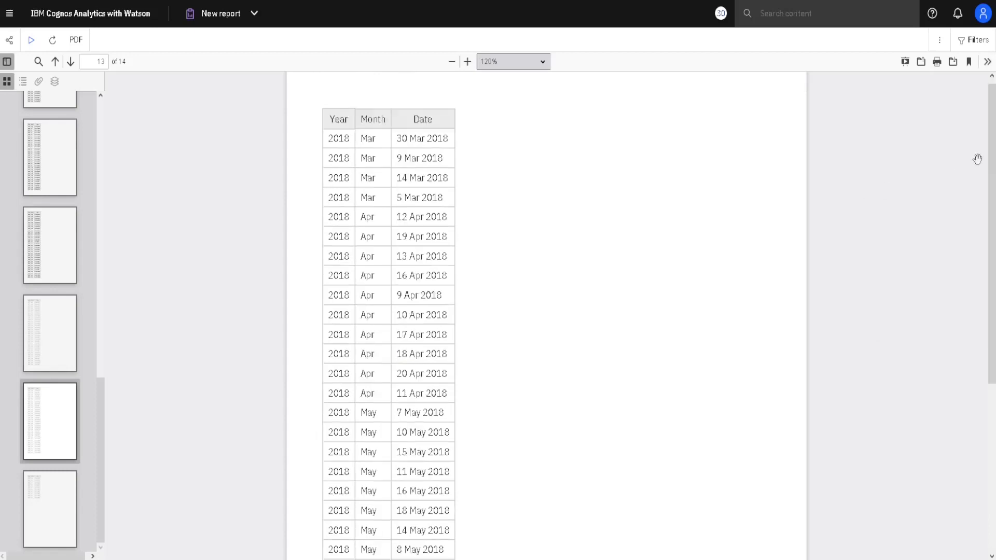
{"action": "left_click_drag", "start_coordinate": [988, 161], "coordinate": [982, 104]}
Step: Set the PDF to Vertical Scrolling and move back through the document to page 5
{"action": "left_click", "coordinate": [987, 61]}
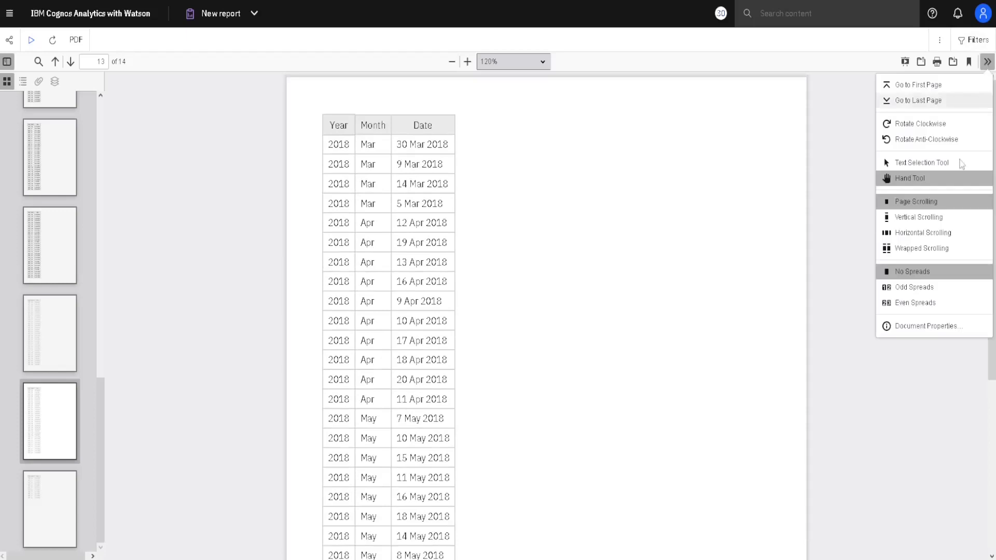
{"action": "left_click", "coordinate": [924, 218]}
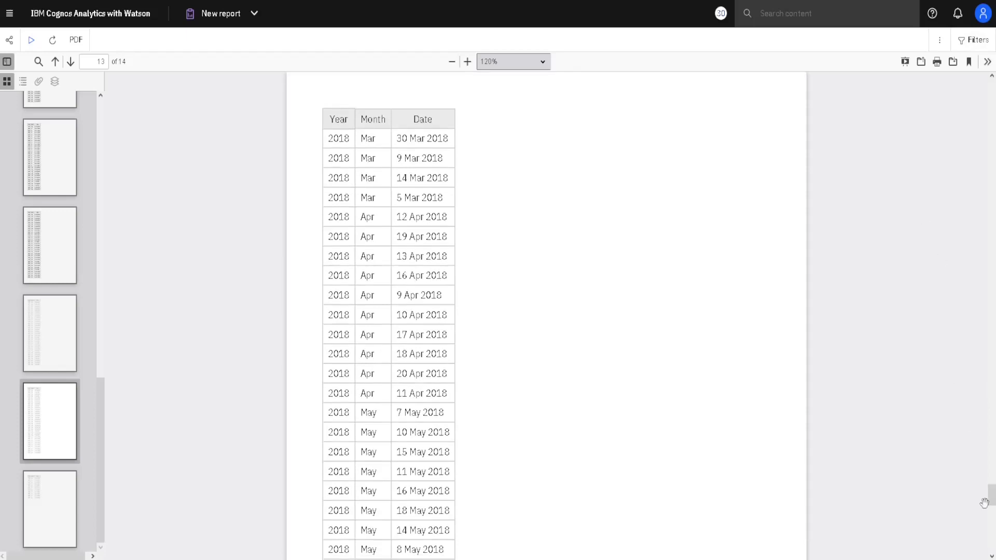
{"action": "left_click_drag", "start_coordinate": [984, 503], "coordinate": [990, 232]}
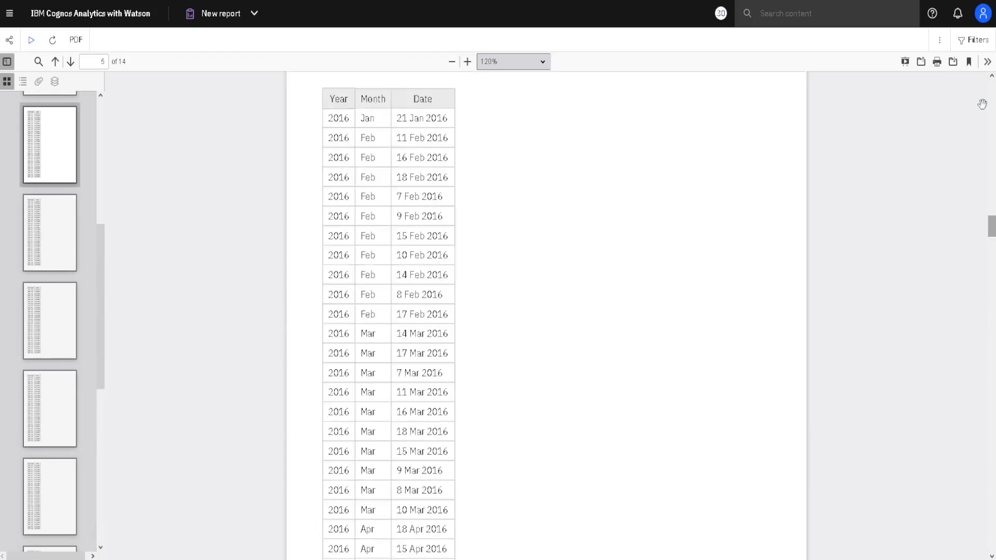
Step: Set the PDF to Horizontal Scrolling and move sideways through the pages to page 8
{"action": "left_click", "coordinate": [987, 61]}
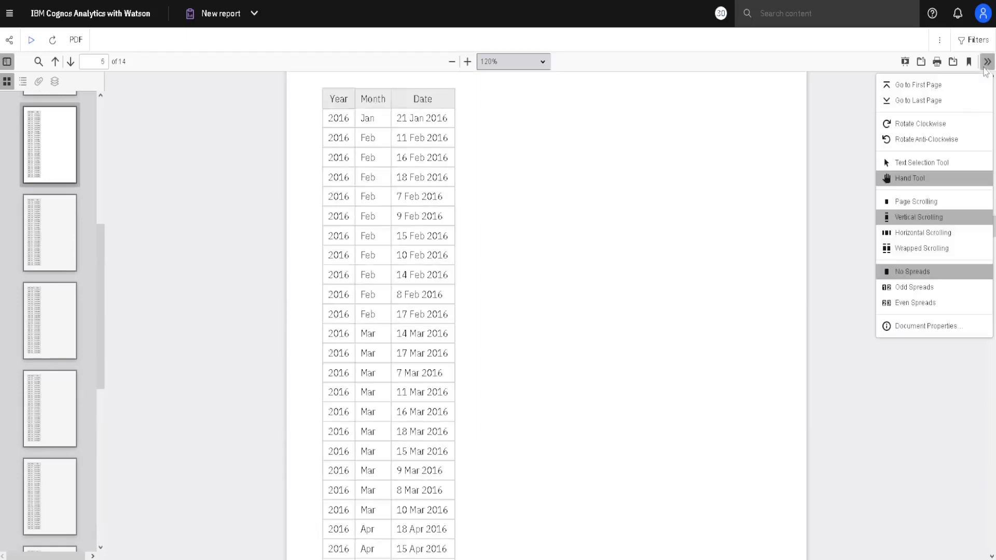
{"action": "left_click", "coordinate": [938, 232]}
{"action": "left_click_drag", "start_coordinate": [745, 282], "coordinate": [431, 274]}
{"action": "left_click", "coordinate": [584, 285]}
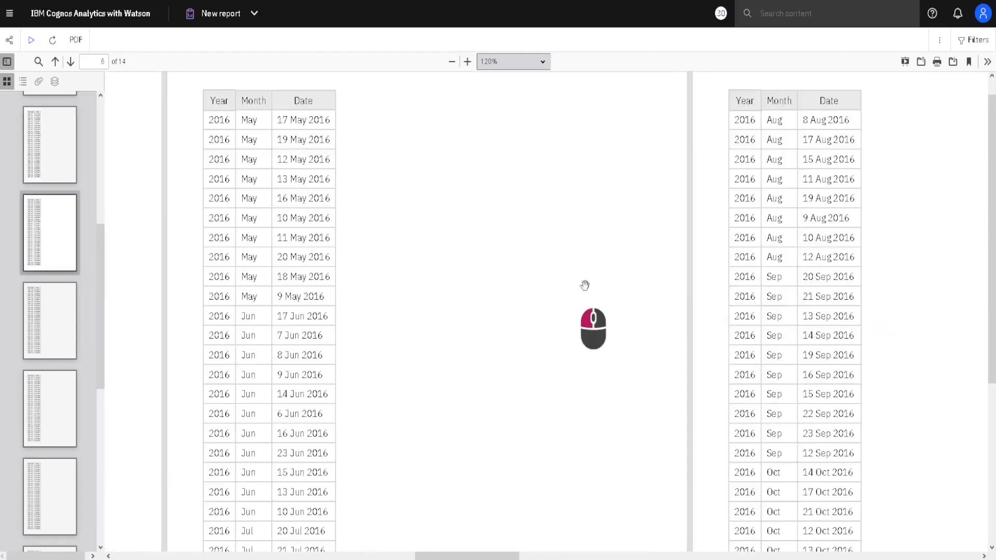
{"action": "scroll", "coordinate": [852, 262], "scroll_direction": "down", "scroll_amount": 5}
{"action": "scroll", "coordinate": [550, 283], "scroll_direction": "down", "scroll_amount": 5}
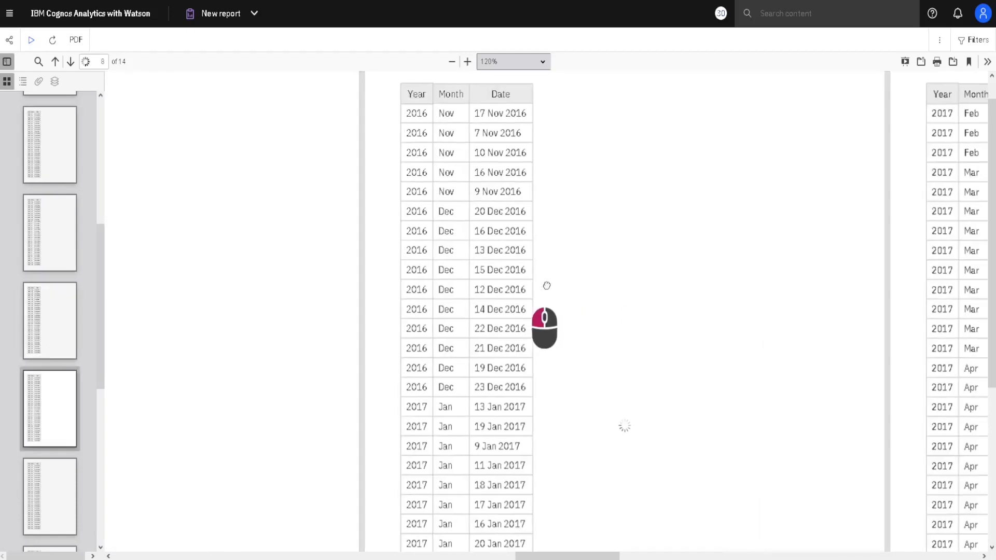
Step: Set the PDF to Wrapped Scrolling and zoom out to 90% so two pages fit side by side
{"action": "left_click", "coordinate": [987, 61]}
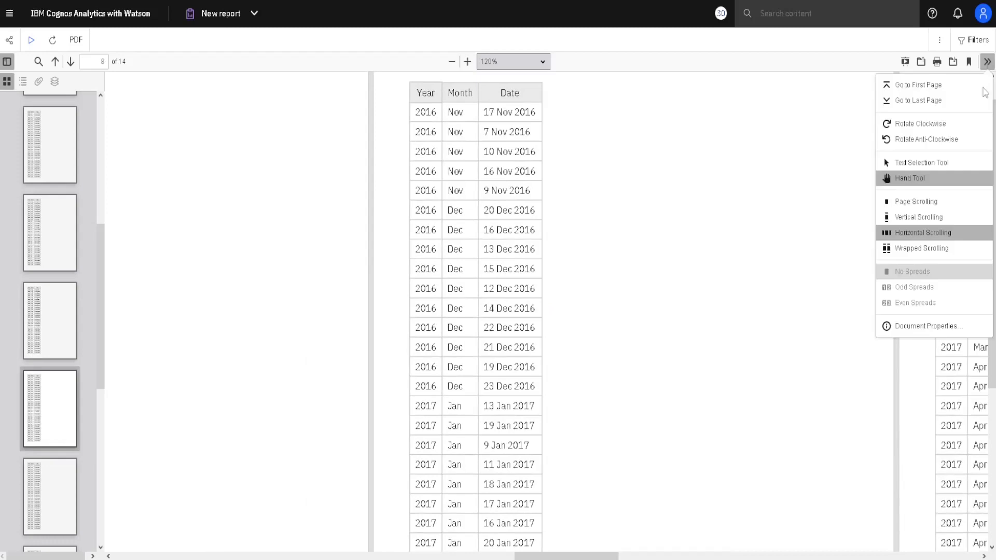
{"action": "left_click", "coordinate": [934, 251]}
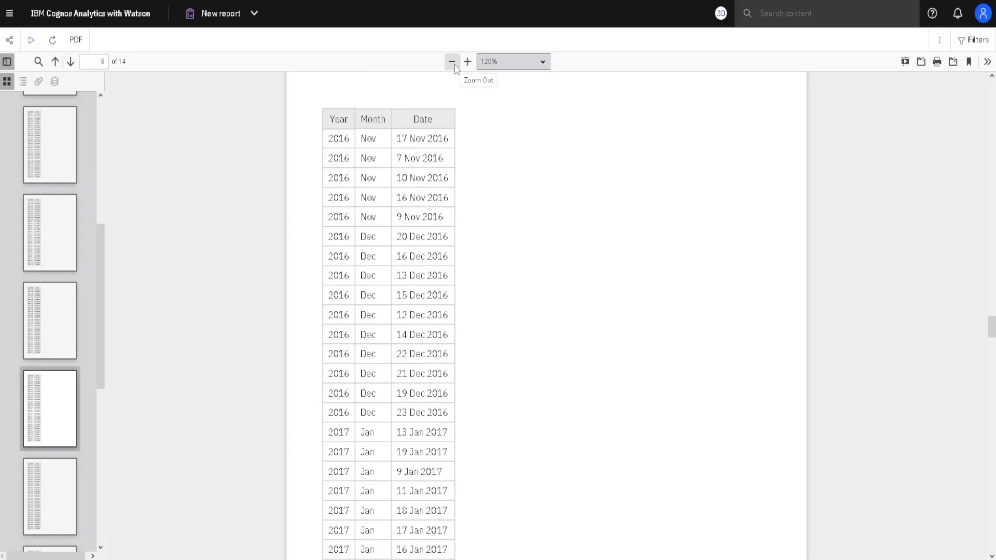
{"action": "left_click", "coordinate": [467, 62]}
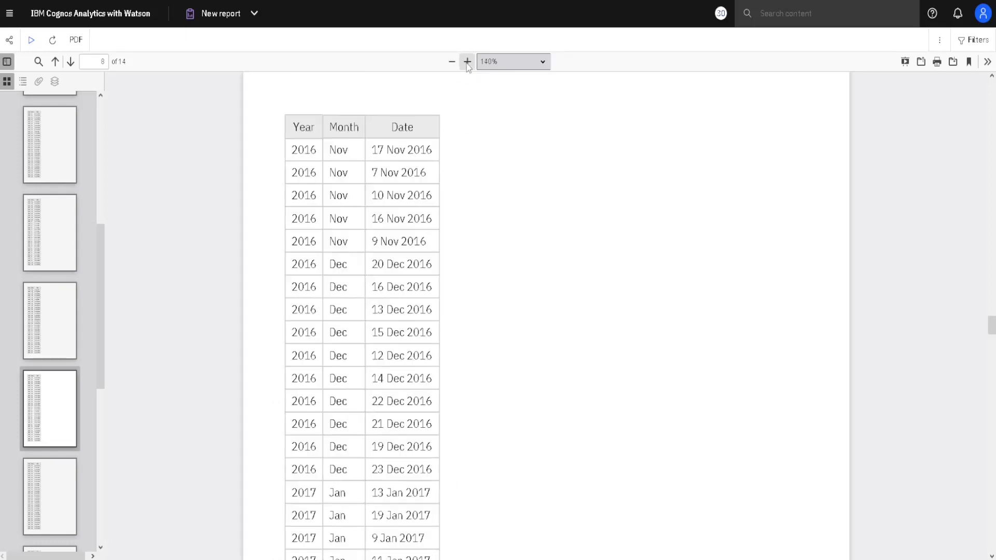
{"action": "left_click", "coordinate": [468, 62]}
{"action": "left_click", "coordinate": [452, 61]}
{"action": "left_click", "coordinate": [451, 62]}
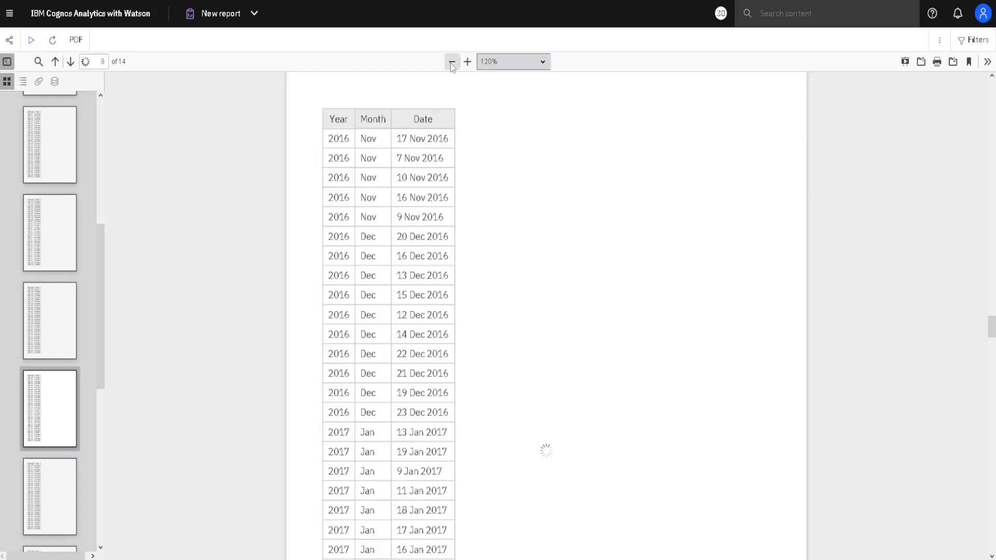
{"action": "left_click", "coordinate": [452, 62]}
{"action": "left_click", "coordinate": [451, 61]}
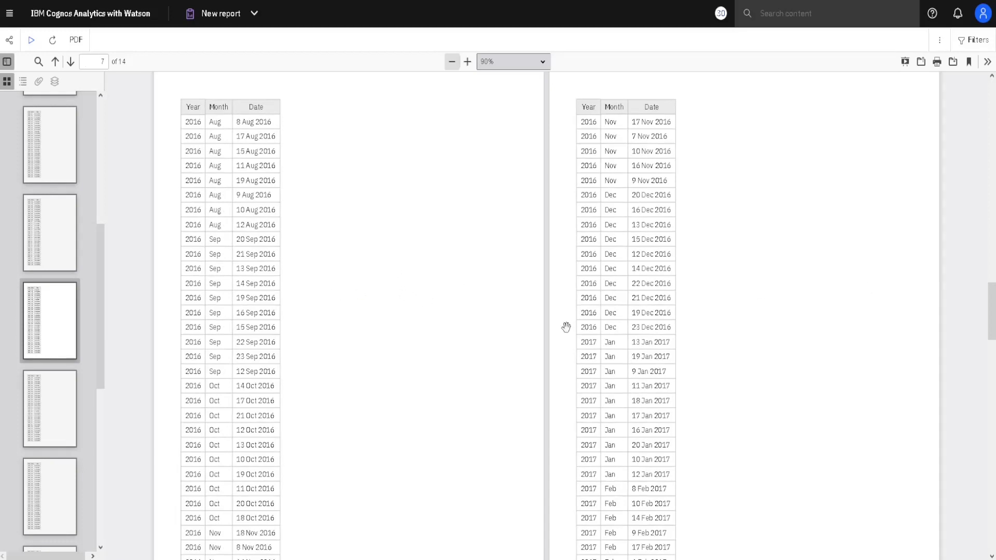
Step: Browse the wrapped page layout back to page 1 and forward again to page 5
{"action": "scroll", "coordinate": [515, 306], "scroll_direction": "down", "scroll_amount": 10}
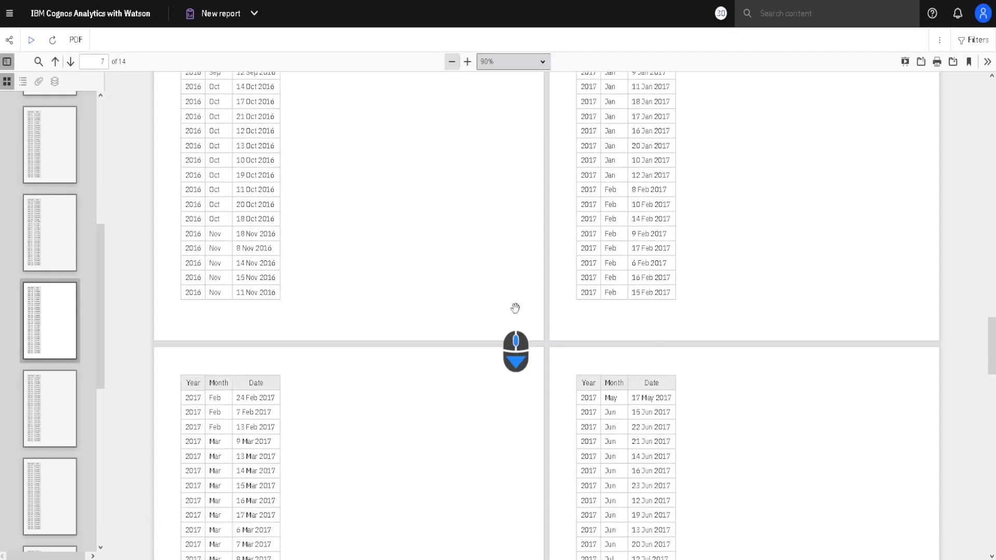
{"action": "scroll", "coordinate": [515, 307], "scroll_direction": "up", "scroll_amount": 6}
{"action": "scroll", "coordinate": [515, 307], "scroll_direction": "up", "scroll_amount": 20}
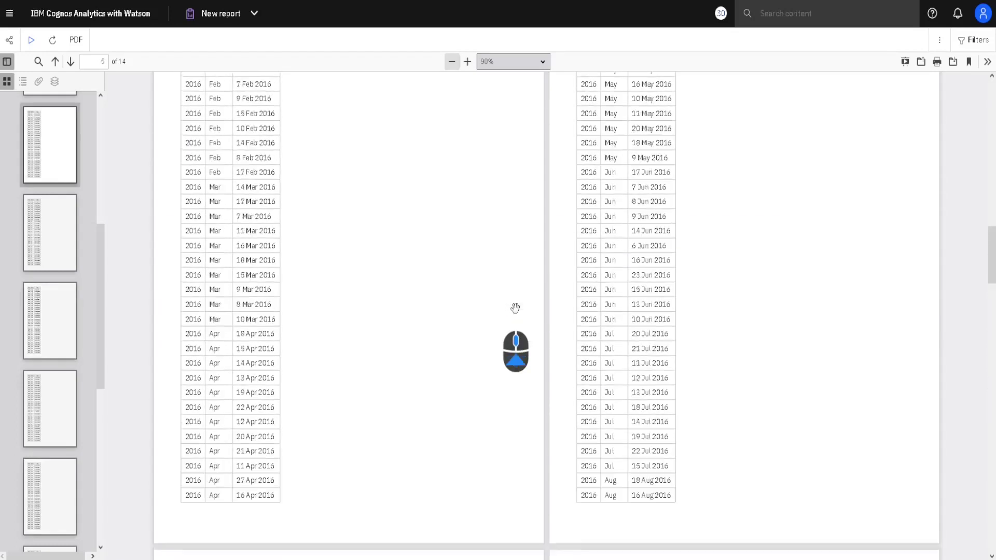
{"action": "scroll", "coordinate": [514, 307], "scroll_direction": "up", "scroll_amount": 4}
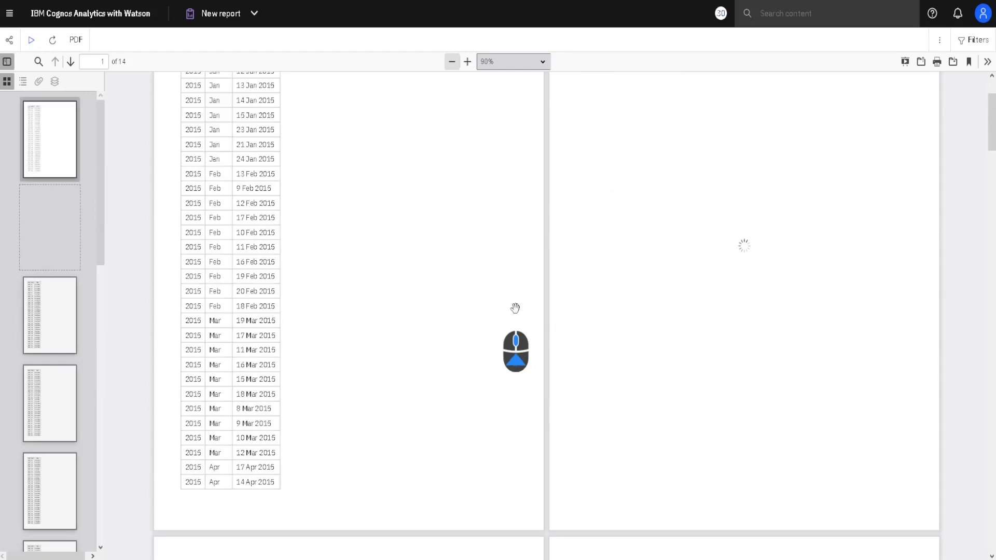
{"action": "scroll", "coordinate": [515, 307], "scroll_direction": "down", "scroll_amount": 10}
{"action": "scroll", "coordinate": [515, 308], "scroll_direction": "down", "scroll_amount": 8}
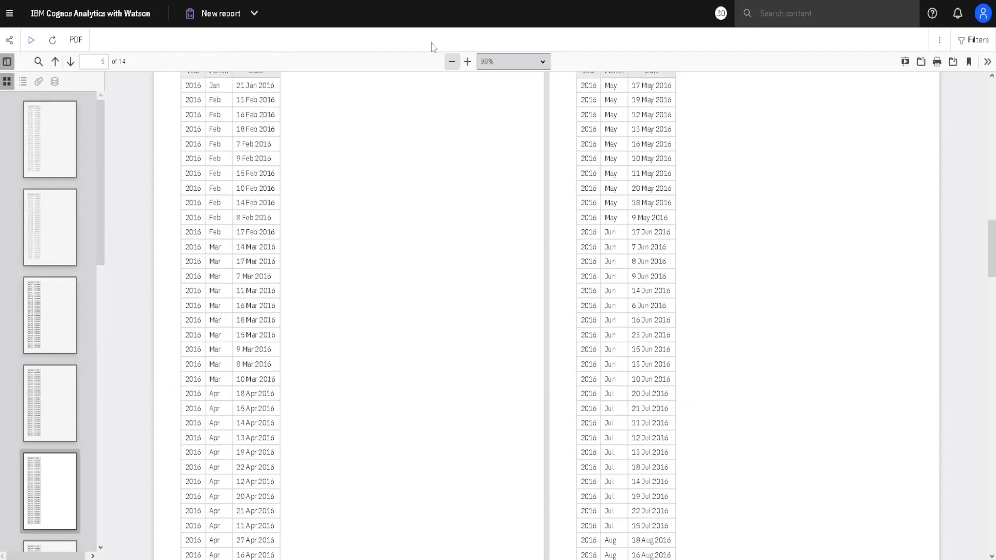
Step: Return the PDF from wrapped to Vertical Scrolling
{"action": "left_click", "coordinate": [987, 61]}
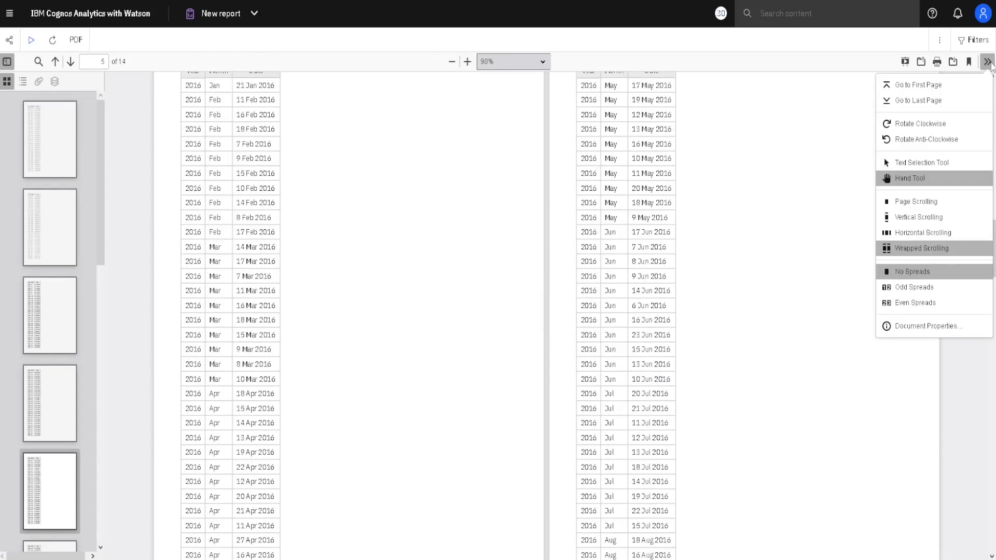
{"action": "left_click", "coordinate": [958, 251]}
{"action": "left_click", "coordinate": [931, 217]}
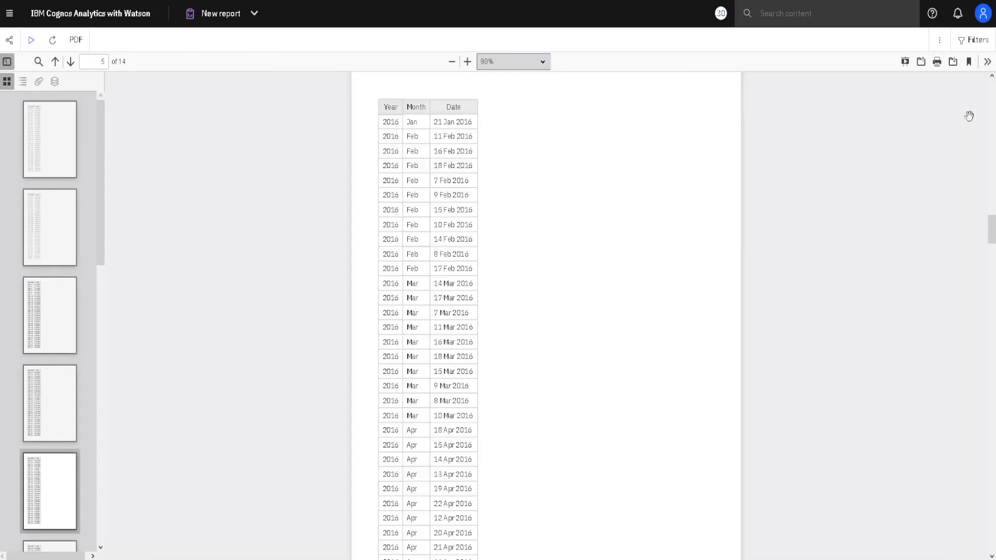
Step: Set the PDF to Even Spreads and browse the paired pages back to page 1 and forward to page 4
{"action": "left_click", "coordinate": [987, 62]}
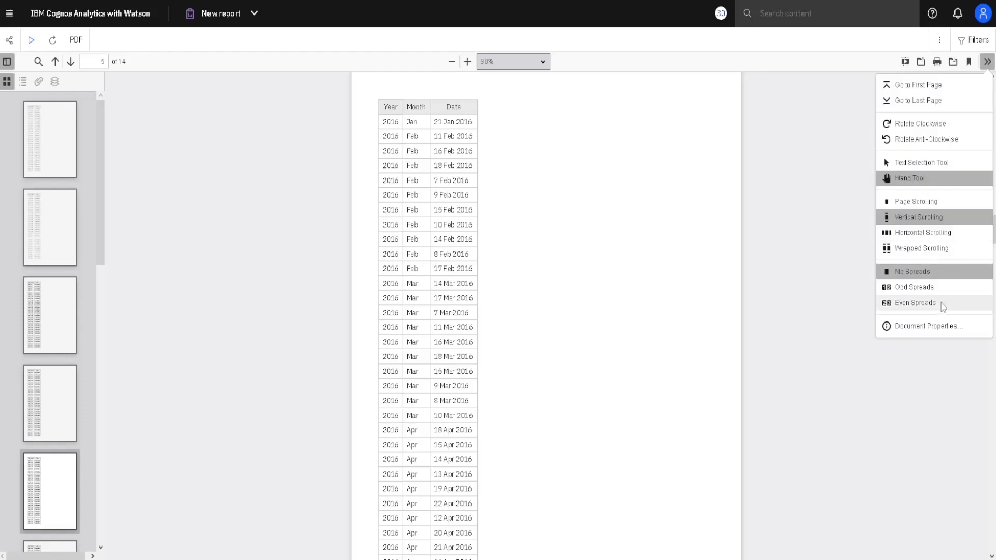
{"action": "left_click", "coordinate": [924, 310]}
{"action": "scroll", "coordinate": [556, 265], "scroll_direction": "up", "scroll_amount": 5}
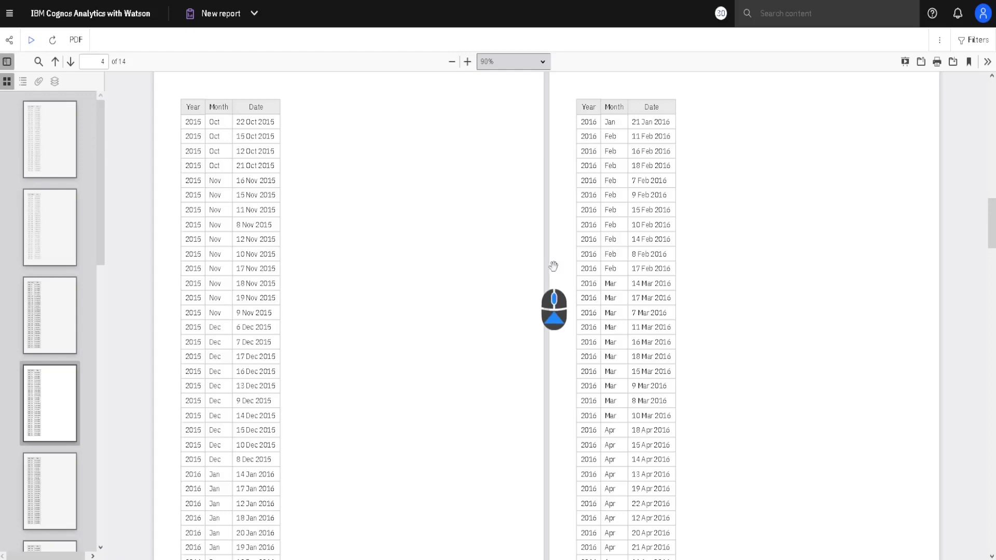
{"action": "scroll", "coordinate": [557, 265], "scroll_direction": "up", "scroll_amount": 5}
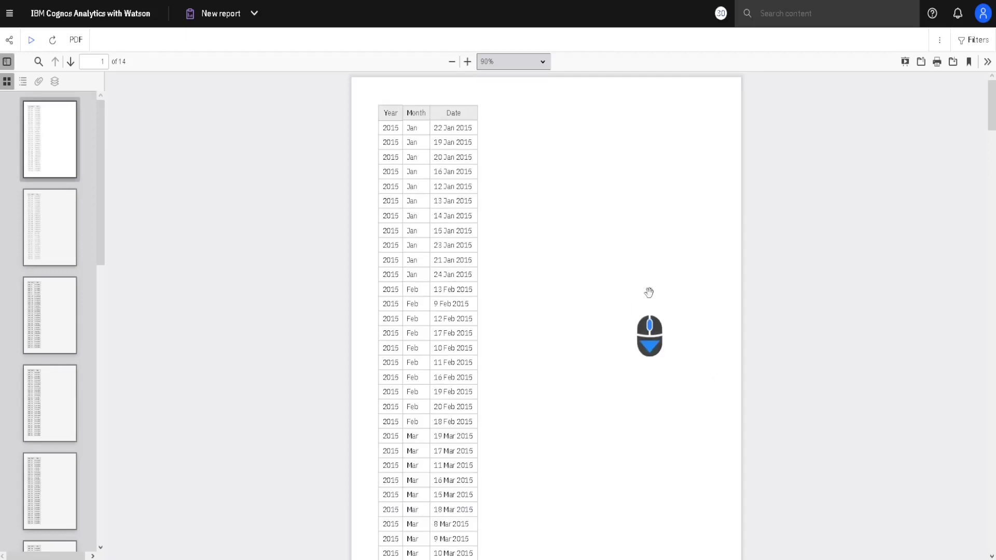
{"action": "scroll", "coordinate": [647, 292], "scroll_direction": "down", "scroll_amount": 5}
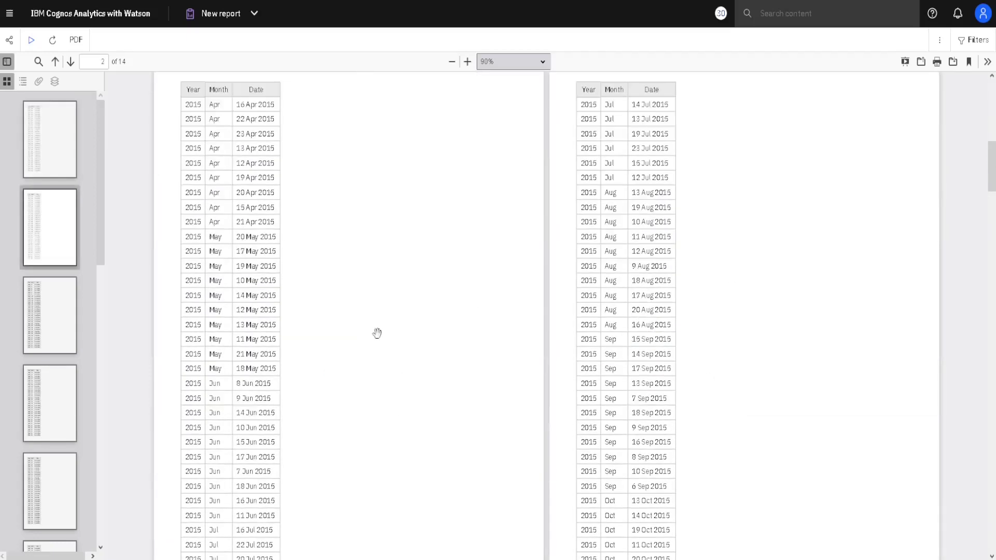
{"action": "scroll", "coordinate": [783, 275], "scroll_direction": "down", "scroll_amount": 5}
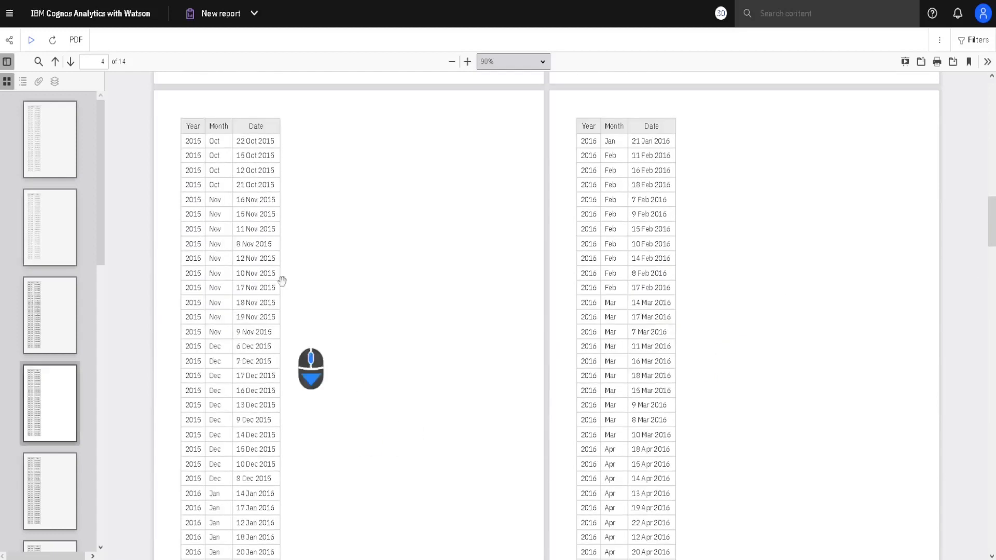
Step: Set the PDF to Odd Spreads and browse the paired pages from page 1 down and back to page 1
{"action": "left_click", "coordinate": [987, 61]}
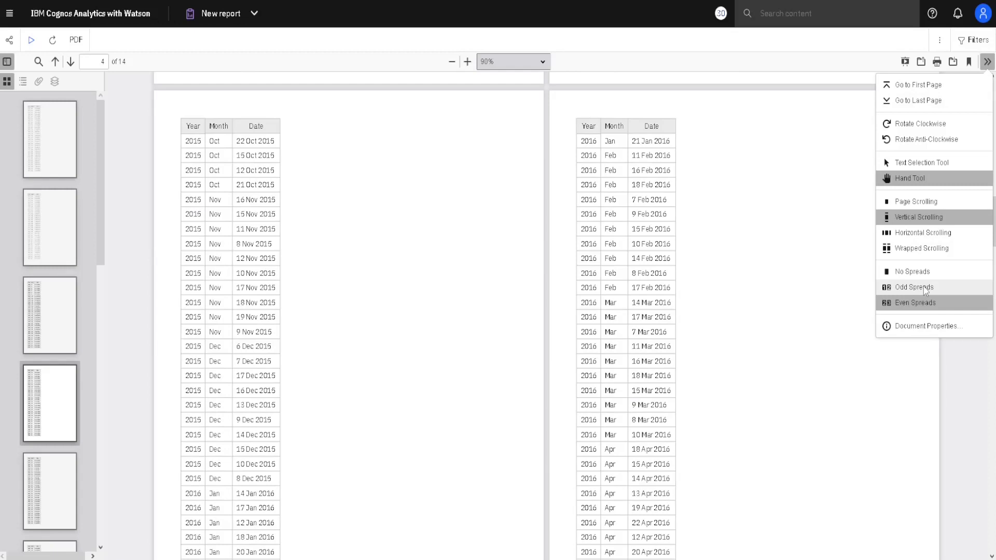
{"action": "left_click", "coordinate": [768, 277]}
{"action": "scroll", "coordinate": [765, 272], "scroll_direction": "up", "scroll_amount": 10}
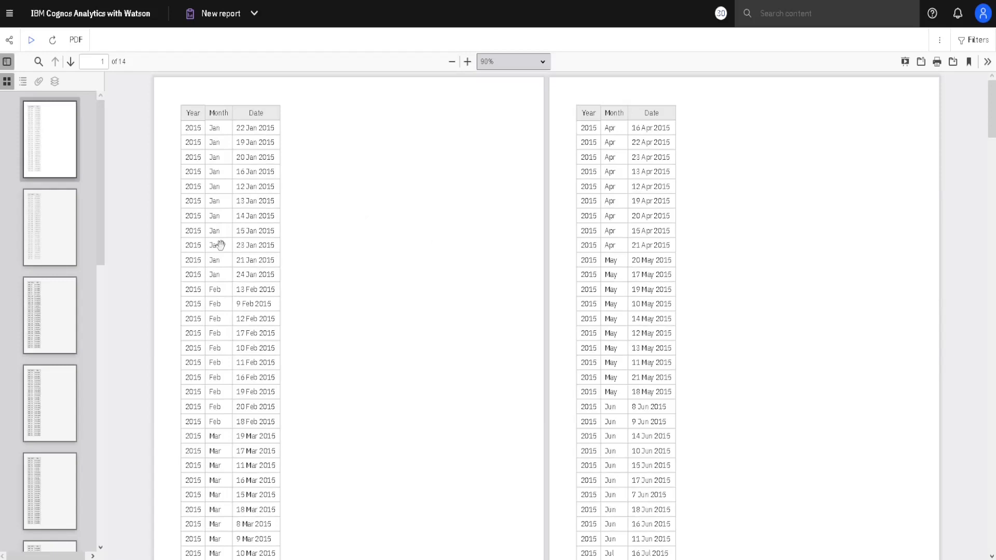
{"action": "scroll", "coordinate": [530, 325], "scroll_direction": "down", "scroll_amount": 10}
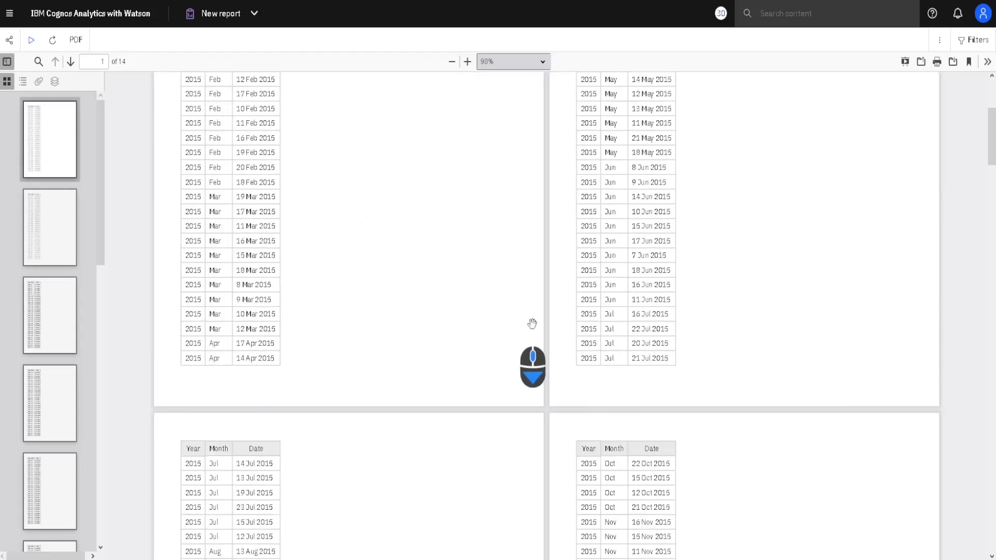
{"action": "scroll", "coordinate": [790, 255], "scroll_direction": "up", "scroll_amount": 10}
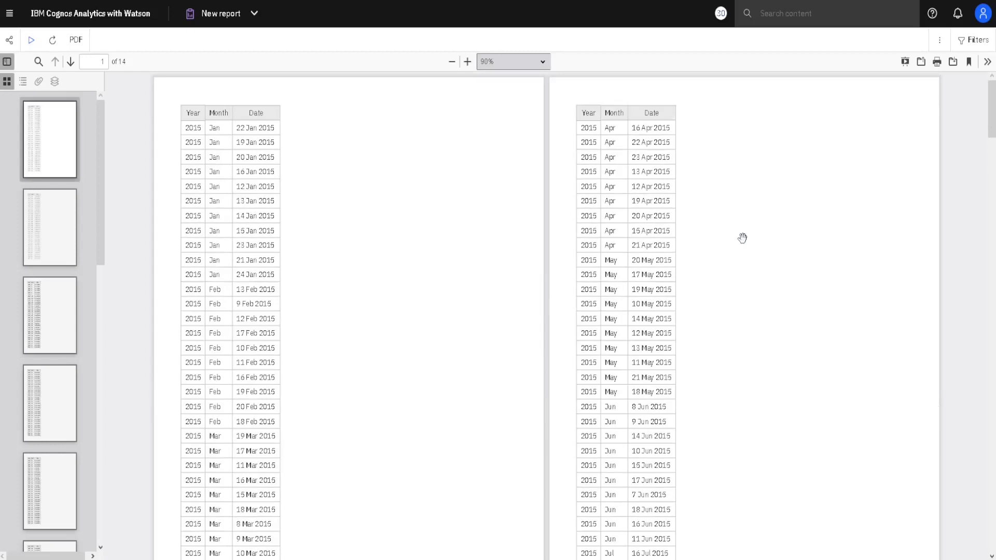
Step: View the PDF's document properties and close them
{"action": "left_click", "coordinate": [986, 61]}
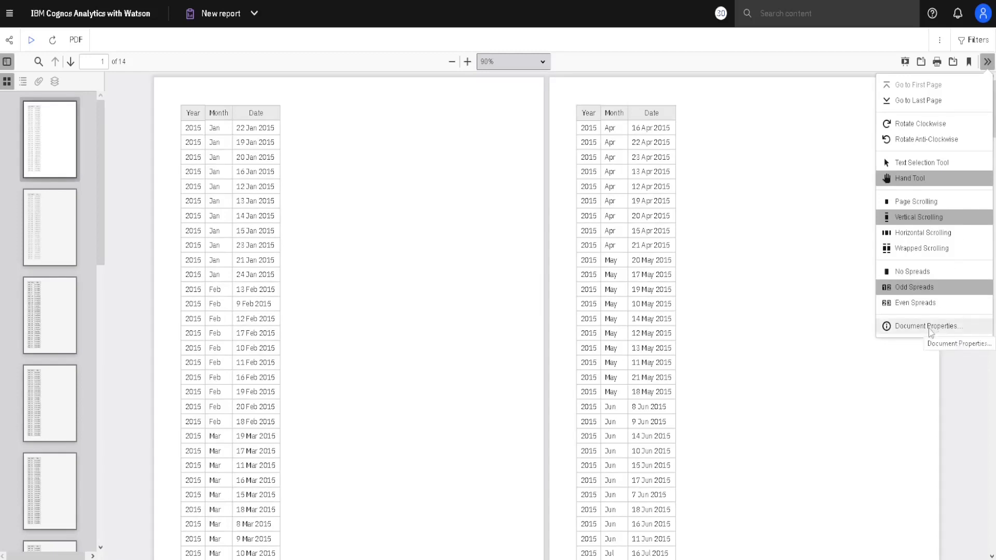
{"action": "left_click", "coordinate": [902, 327]}
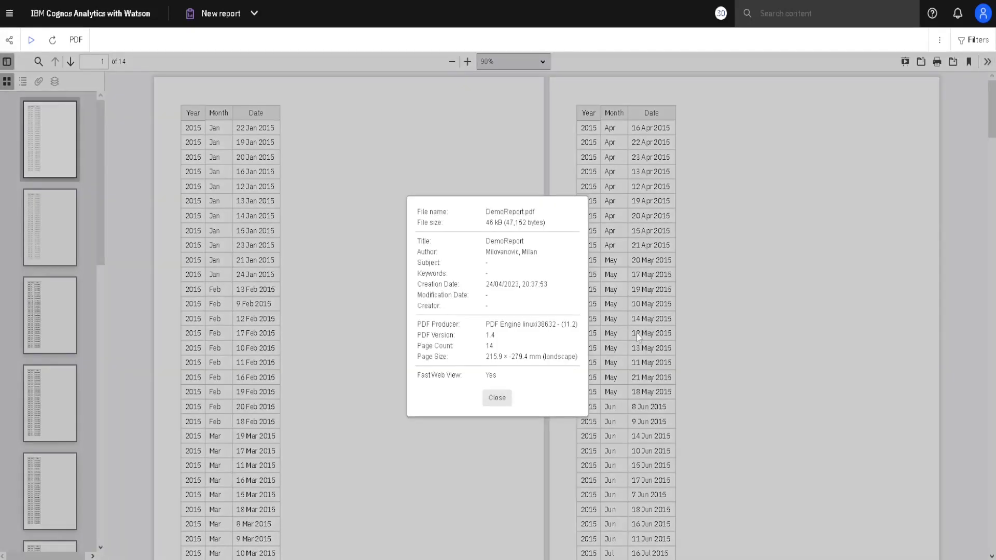
{"action": "left_click", "coordinate": [497, 398]}
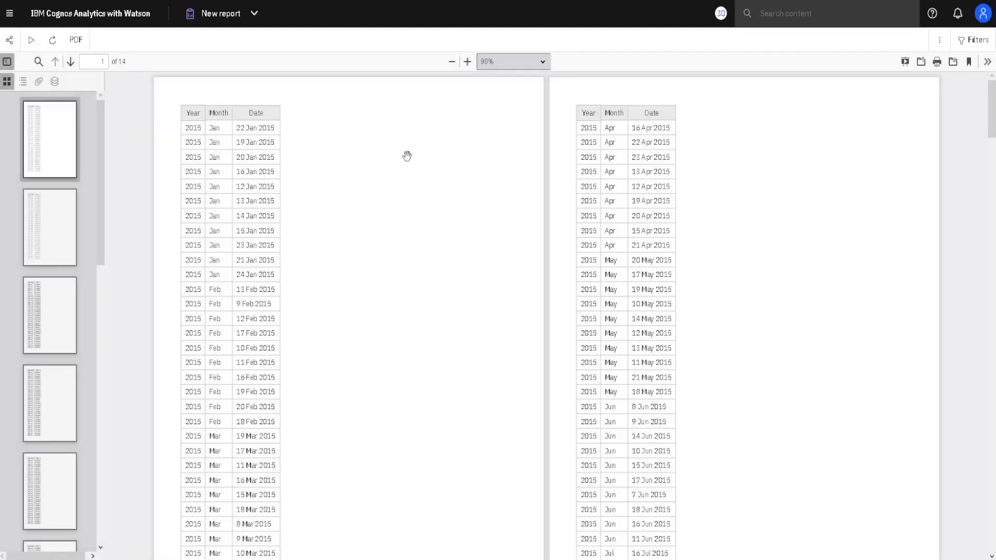
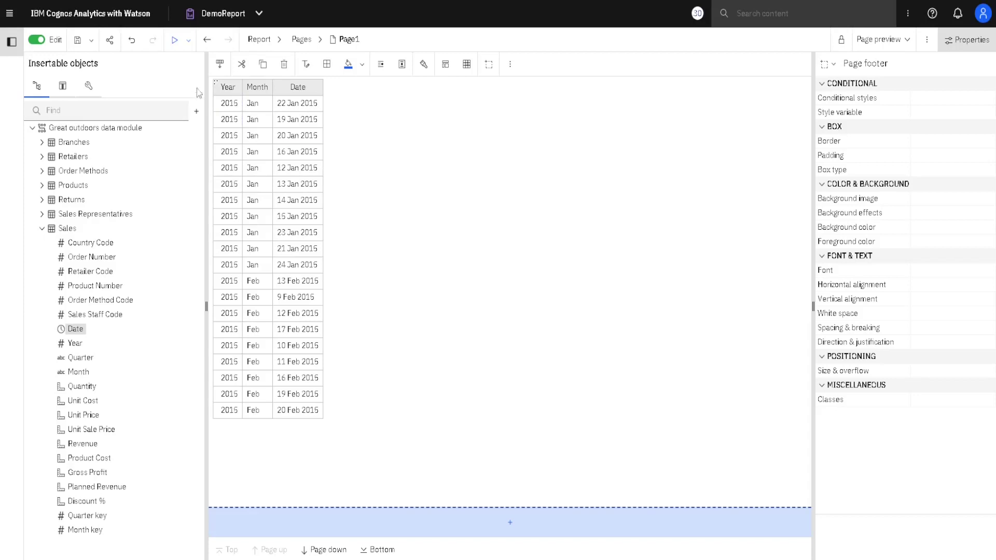
Step: Run DemoReport as Excel and examine the formatted Year, Month and Date cells in the resulting workbook
{"action": "left_click", "coordinate": [188, 40]}
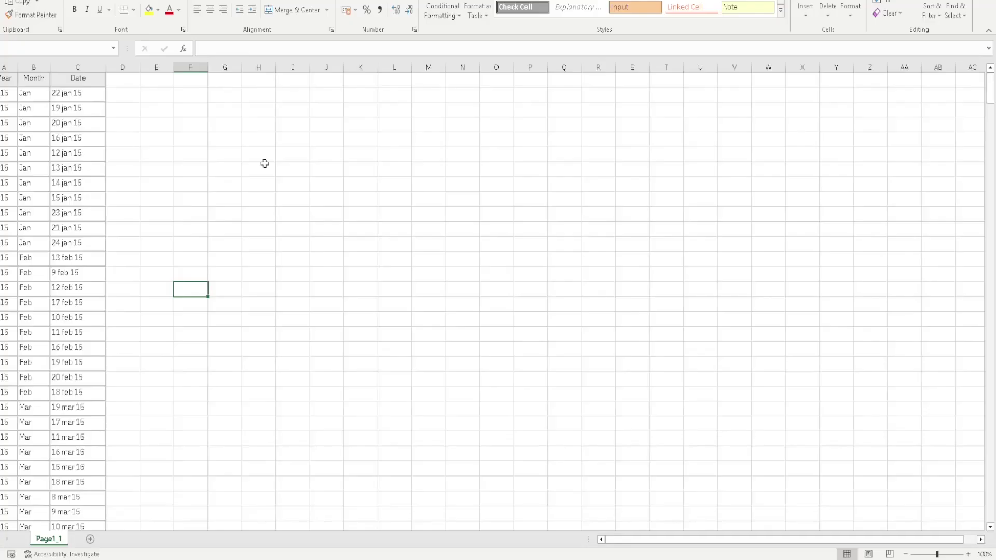
{"action": "left_click", "coordinate": [230, 173]}
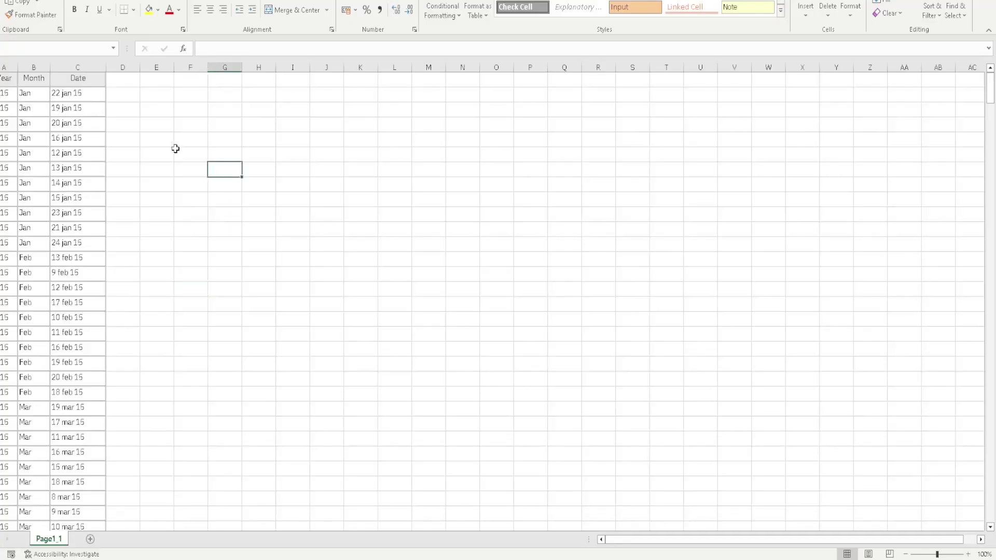
{"action": "left_click_drag", "start_coordinate": [5, 171], "coordinate": [82, 228]}
{"action": "left_click_drag", "start_coordinate": [5, 82], "coordinate": [96, 103]}
{"action": "left_click", "coordinate": [80, 78]}
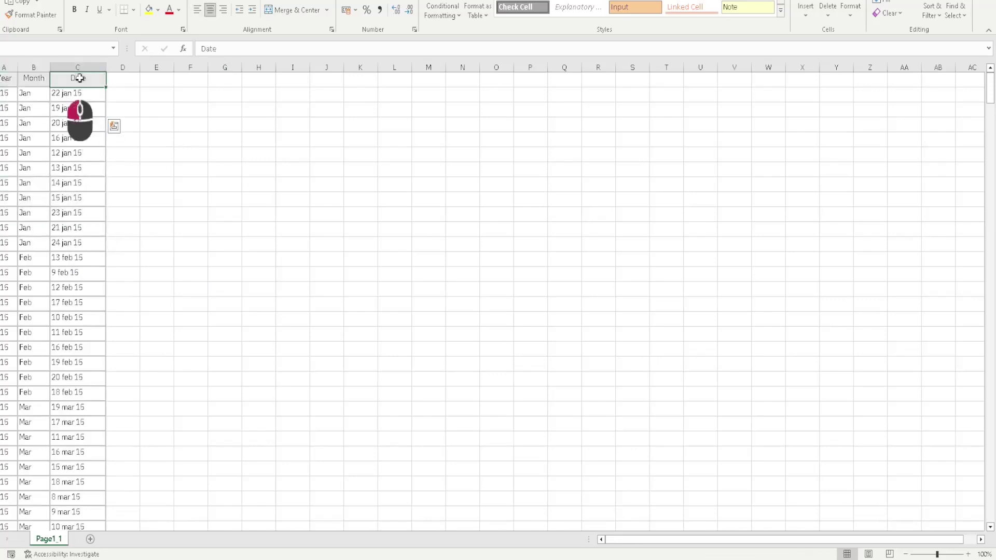
{"action": "left_click", "coordinate": [218, 215]}
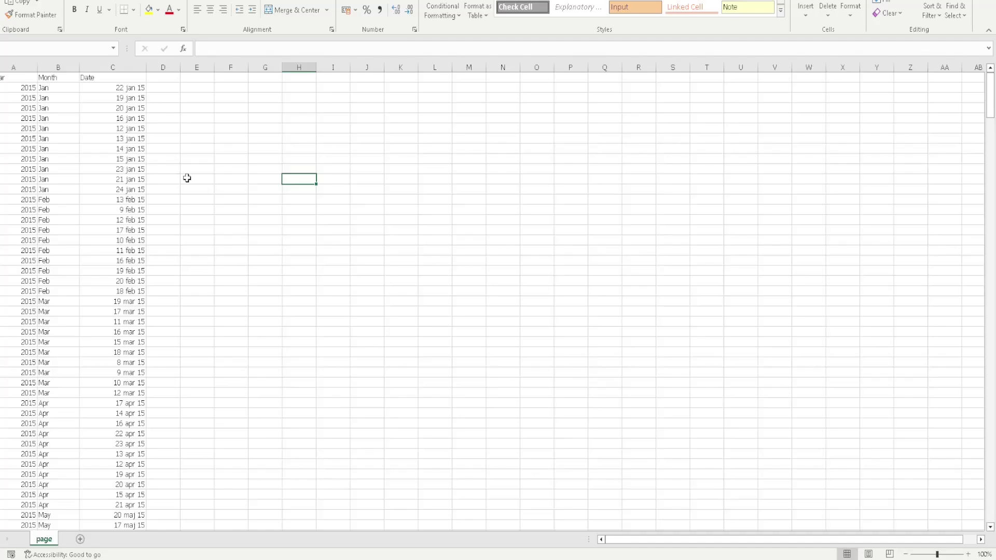
Step: Examine the unformatted cells of the Excel data output, view the tab-separated text output, and return to DemoReport in Cognos Analytics
{"action": "left_click_drag", "start_coordinate": [7, 115], "coordinate": [151, 249]}
{"action": "left_click", "coordinate": [296, 199]}
{"action": "key", "text": "alt+Tab"}
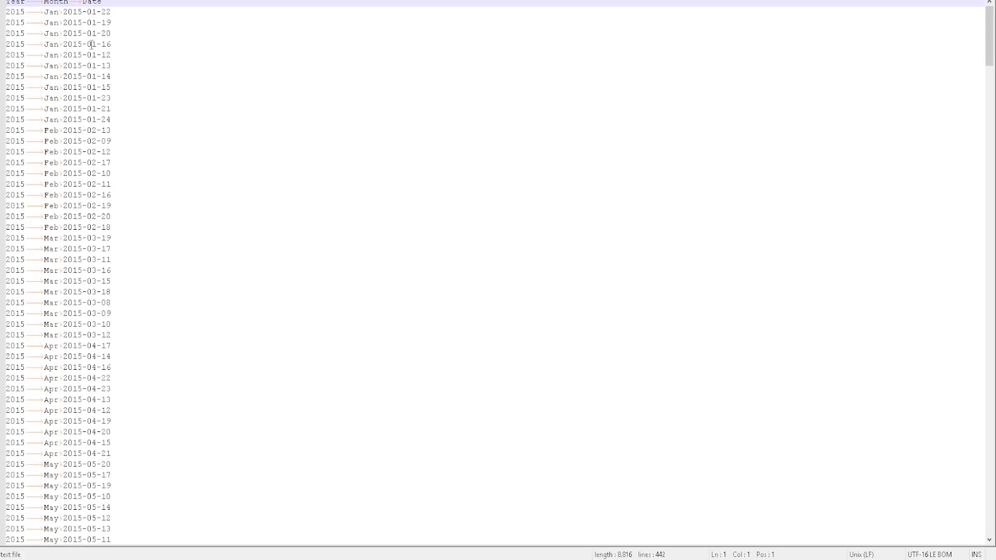
{"action": "key", "text": "ctrl+Tab"}
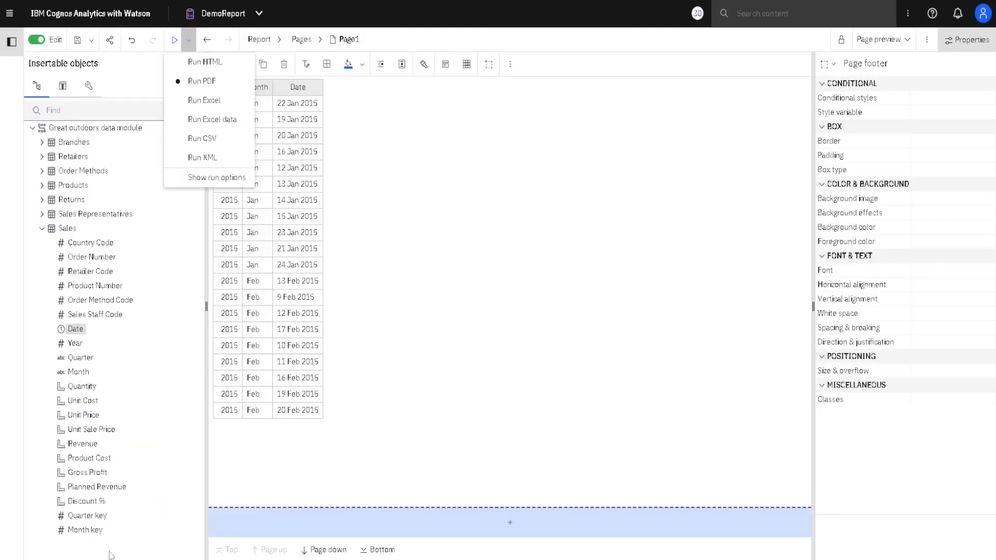
{"action": "left_click", "coordinate": [444, 281]}
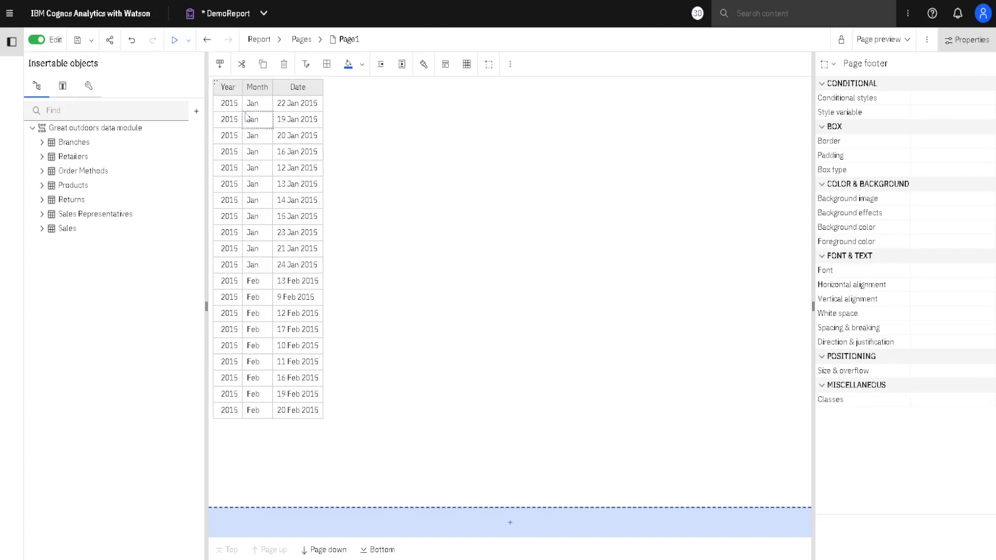
Step: Select the whole list on the report page and set its rows per page to 10
{"action": "left_click", "coordinate": [217, 86]}
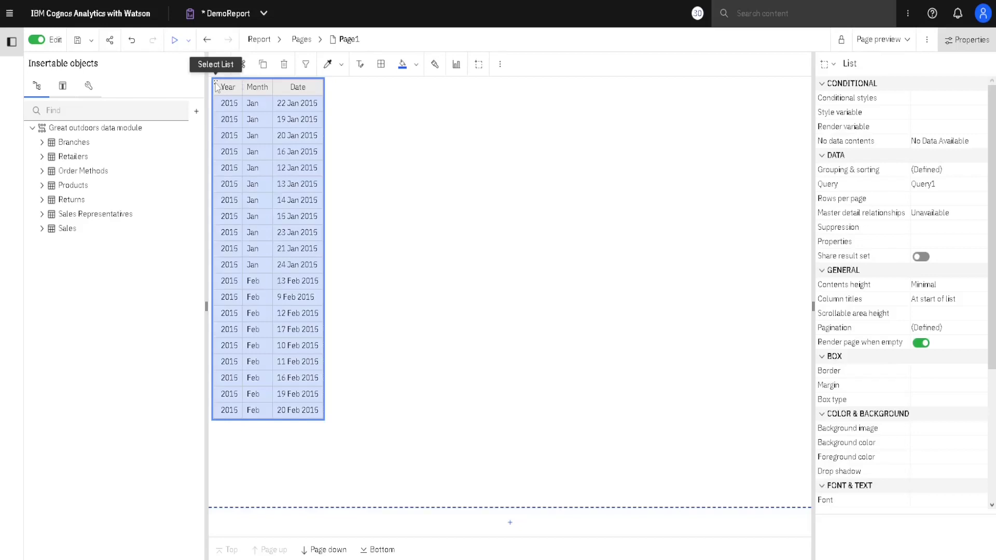
{"action": "key", "text": "ctrl"}
{"action": "key", "text": "ctrl"}
{"action": "mouse_move", "coordinate": [790, 206]}
{"action": "left_mouse_down"}
{"action": "mouse_move", "coordinate": [825, 184]}
{"action": "mouse_move", "coordinate": [977, 184]}
{"action": "left_mouse_up"}
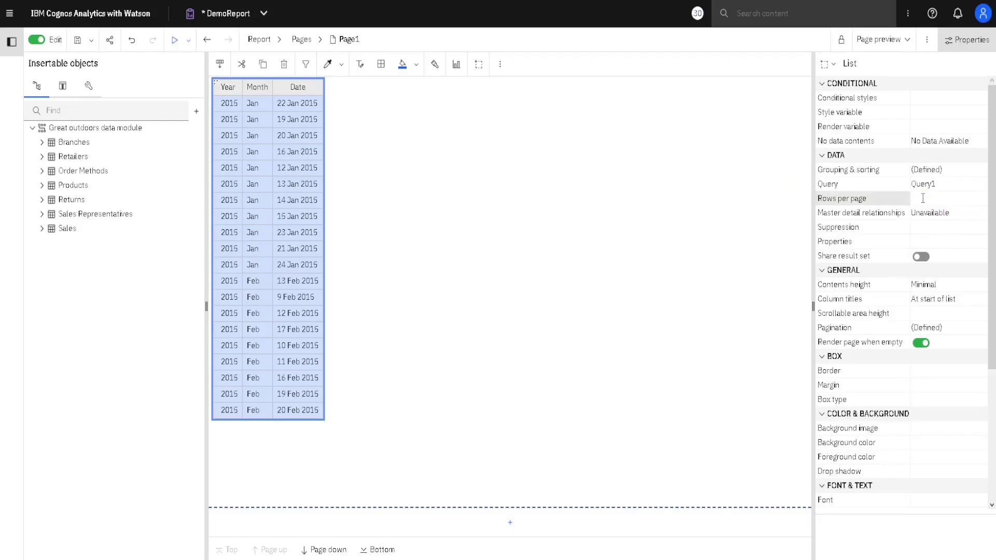
{"action": "left_click", "coordinate": [922, 199]}
{"action": "type", "text": "10"}
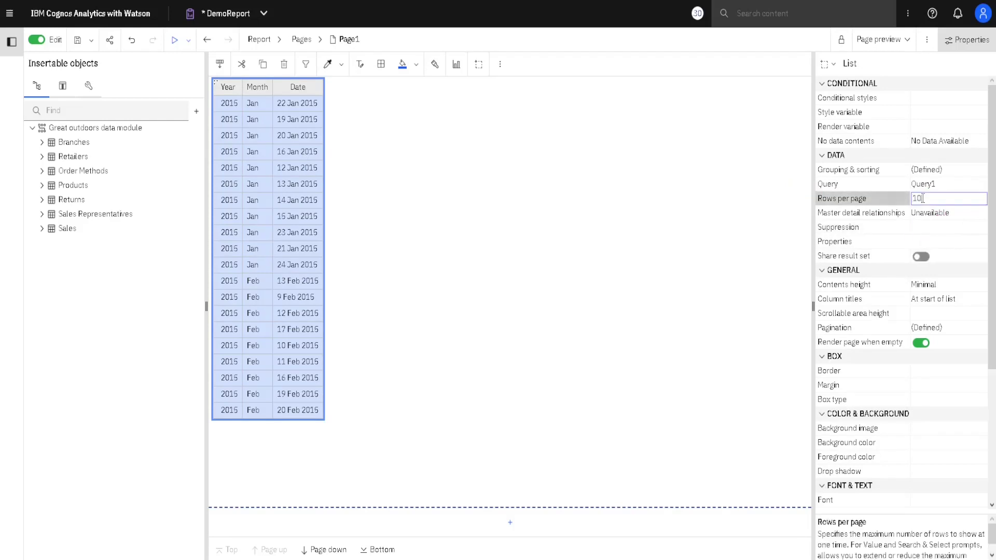
{"action": "key", "text": "Return"}
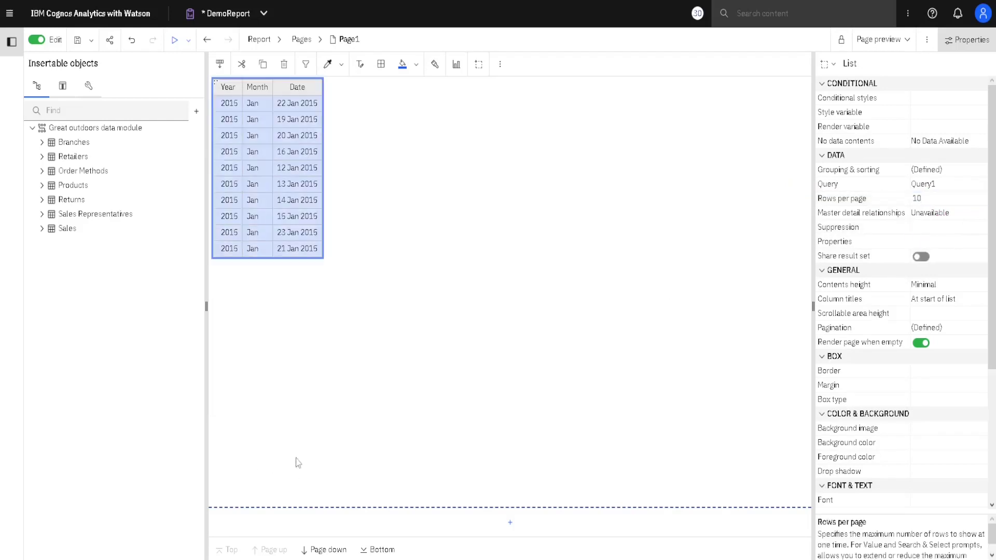
Step: Page down through the list in the page preview and try to page back up
{"action": "left_click", "coordinate": [324, 550]}
{"action": "left_click", "coordinate": [324, 550]}
{"action": "left_click", "coordinate": [275, 550]}
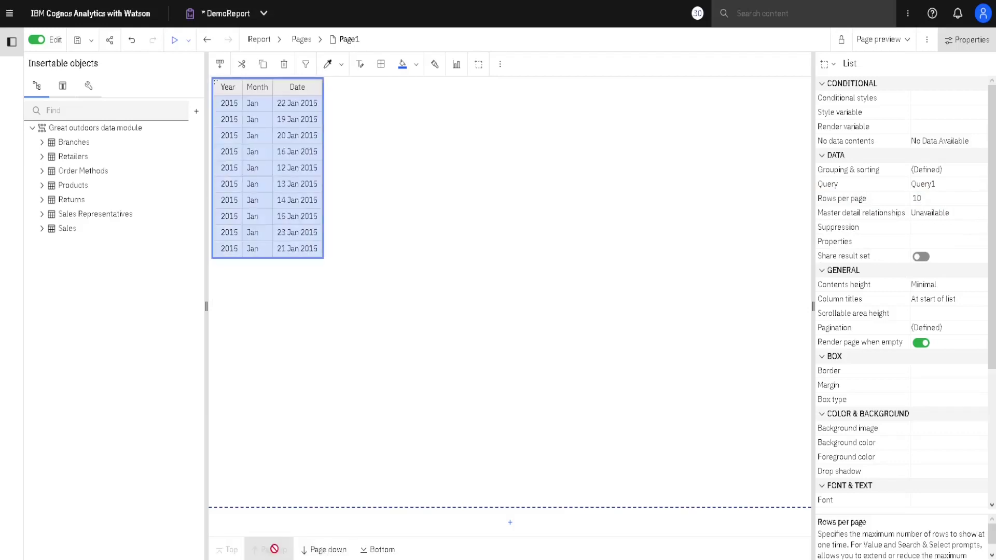
Step: Clear the list's rows per page value
{"action": "left_click", "coordinate": [893, 198]}
{"action": "key", "text": "BackSpace"}
{"action": "key", "text": "BackSpace"}
{"action": "key", "text": "Return"}
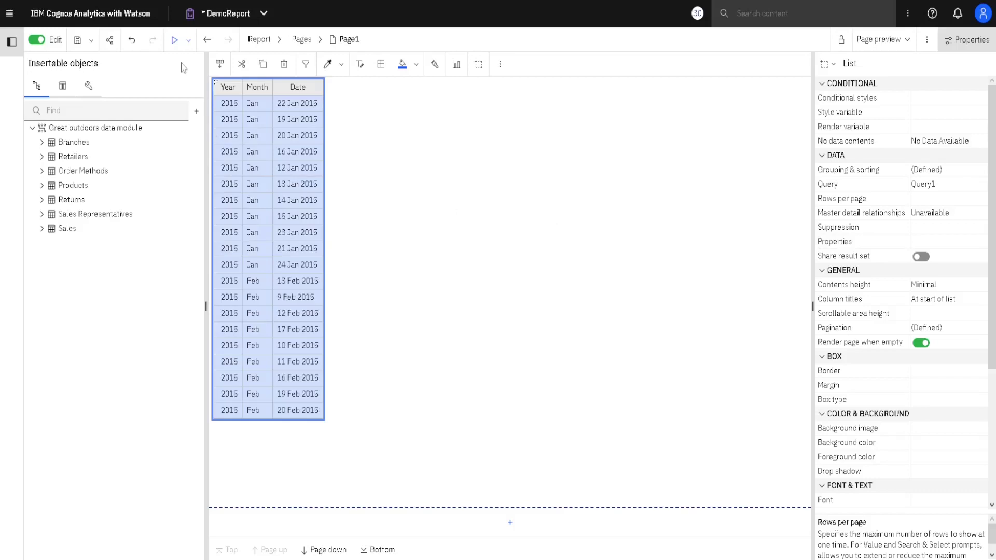
Step: Open the report's run options and review the rows per page, language, paper size and paper orientation choices
{"action": "left_click", "coordinate": [189, 42]}
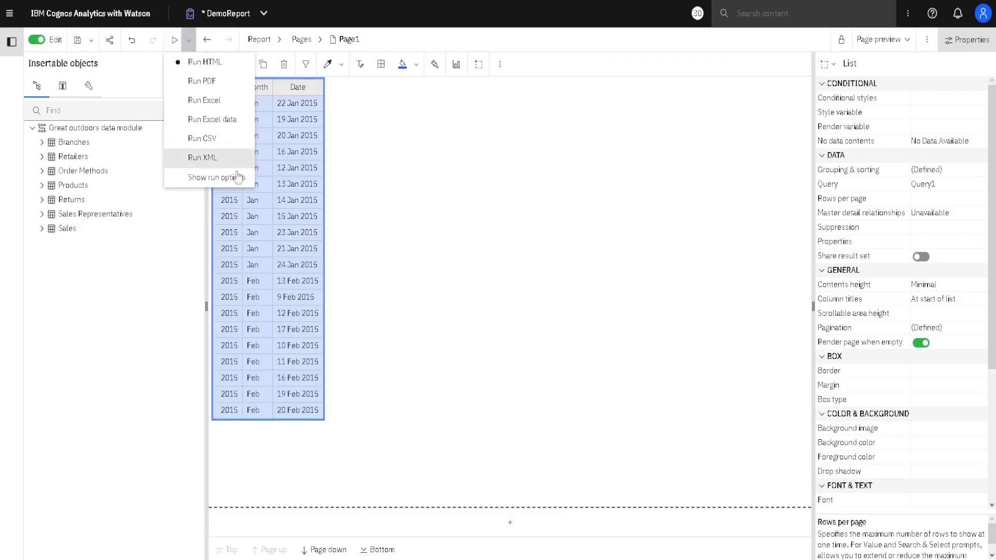
{"action": "left_click", "coordinate": [233, 178]}
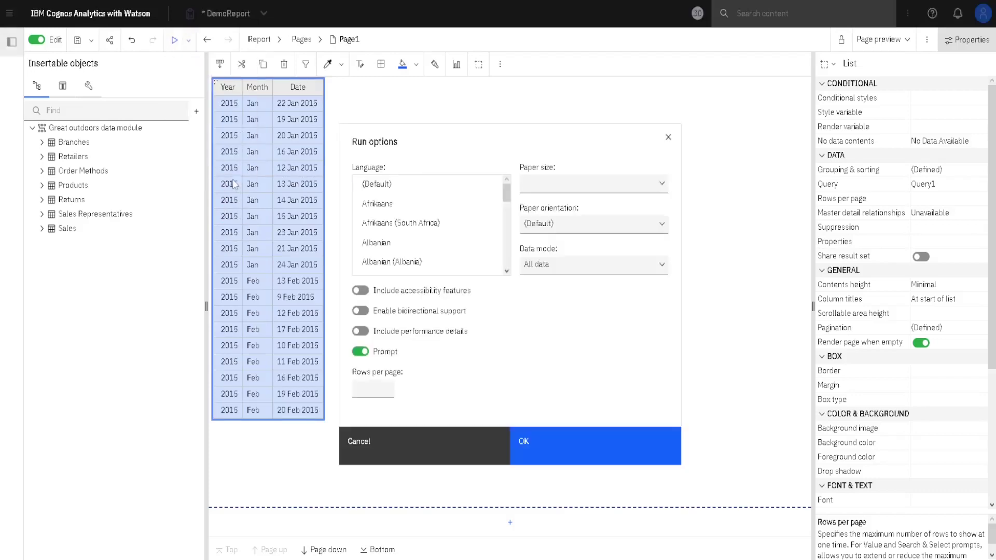
{"action": "left_click", "coordinate": [368, 389]}
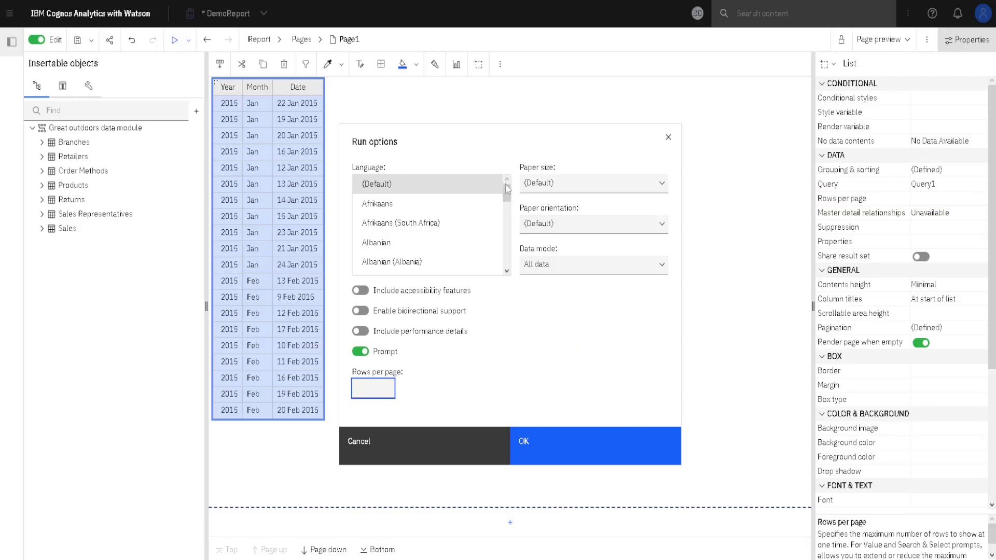
{"action": "mouse_move", "coordinate": [507, 191]}
{"action": "left_mouse_down"}
{"action": "mouse_move", "coordinate": [506, 213]}
{"action": "mouse_move", "coordinate": [506, 190]}
{"action": "left_mouse_up"}
{"action": "left_click", "coordinate": [663, 183]}
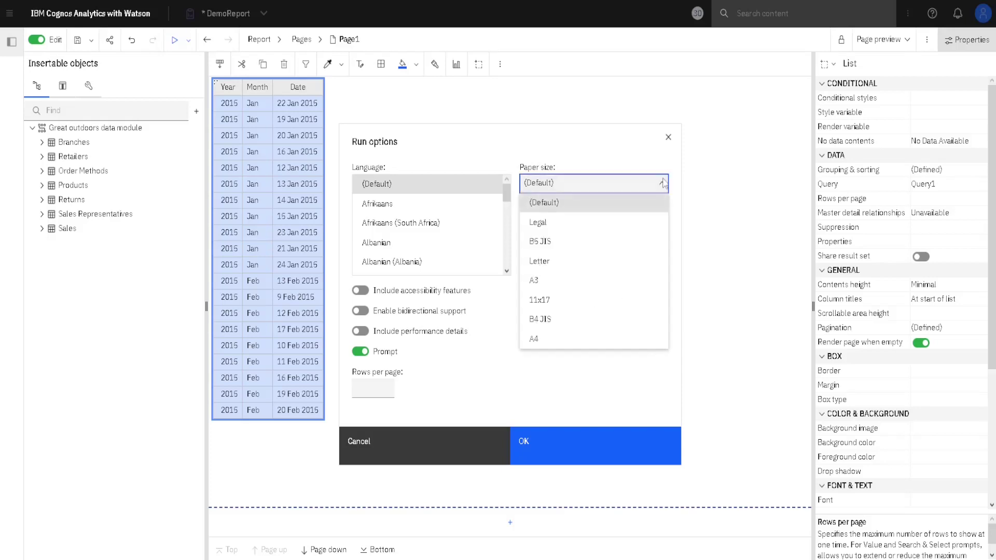
{"action": "left_click", "coordinate": [663, 187]}
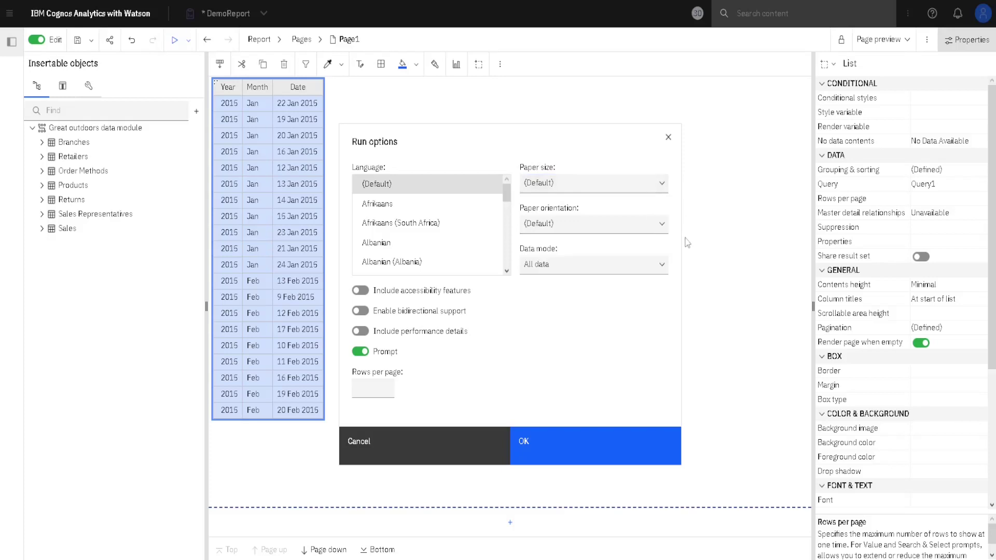
{"action": "left_click", "coordinate": [662, 227]}
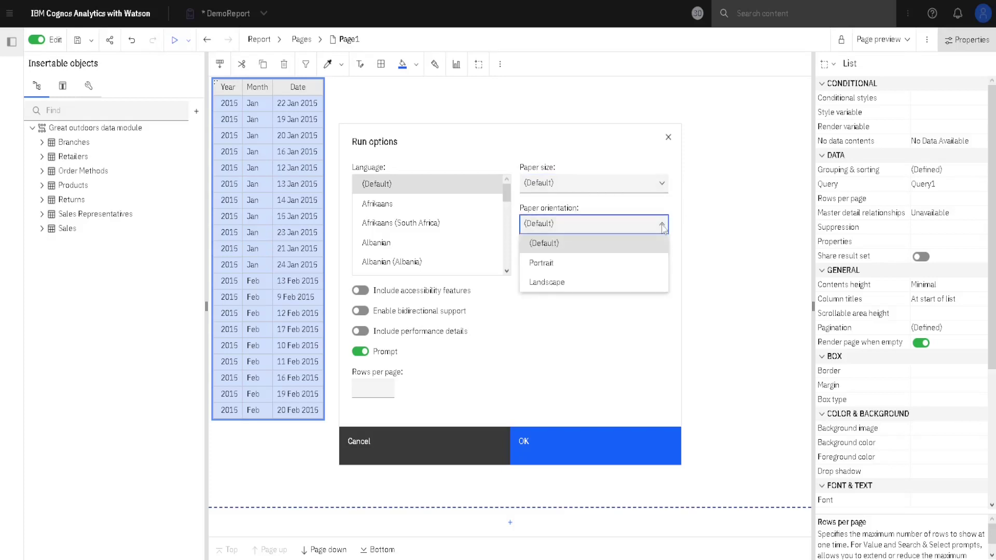
{"action": "left_click", "coordinate": [663, 228]}
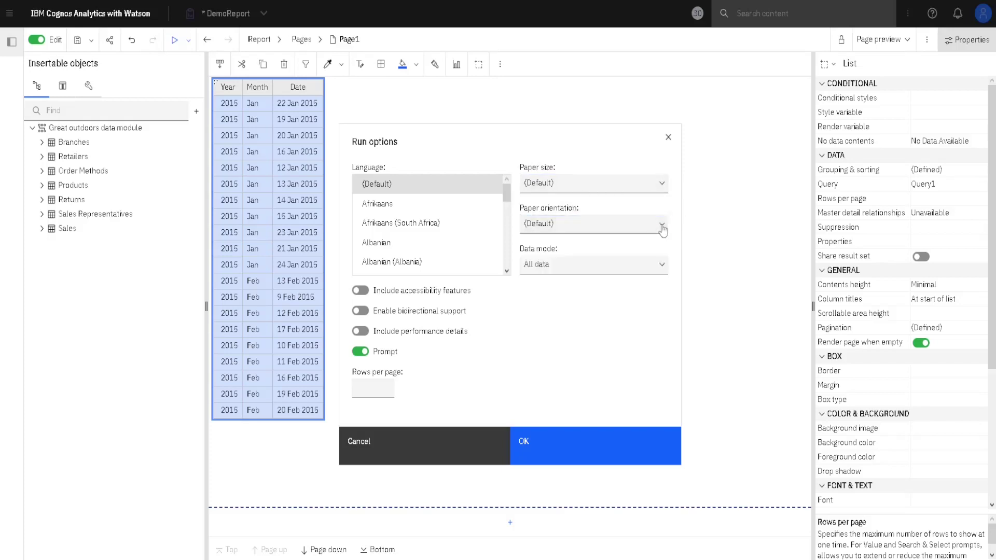
Step: Set the data mode to No data and try the accessibility features and bidirectional support options, leaving both off
{"action": "left_click", "coordinate": [661, 270]}
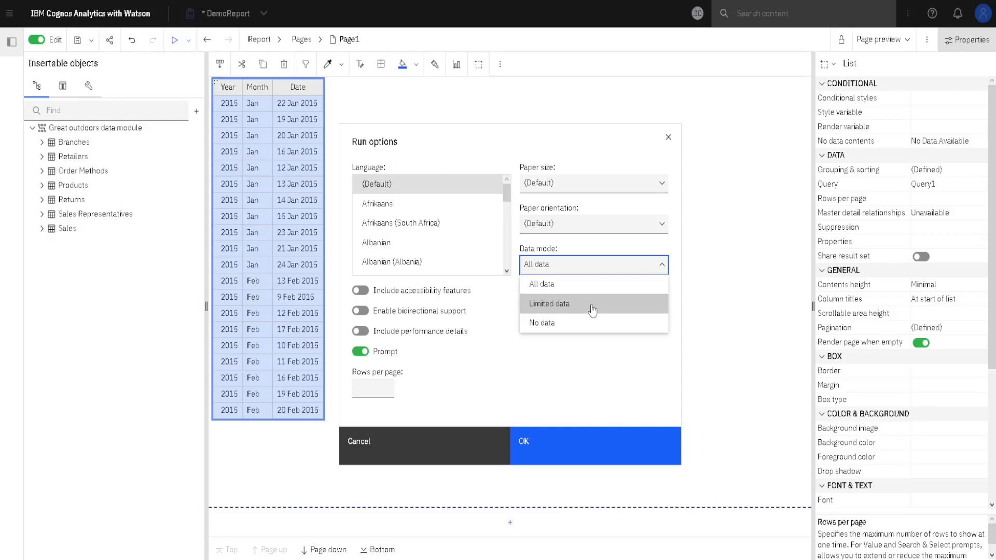
{"action": "left_click", "coordinate": [590, 324]}
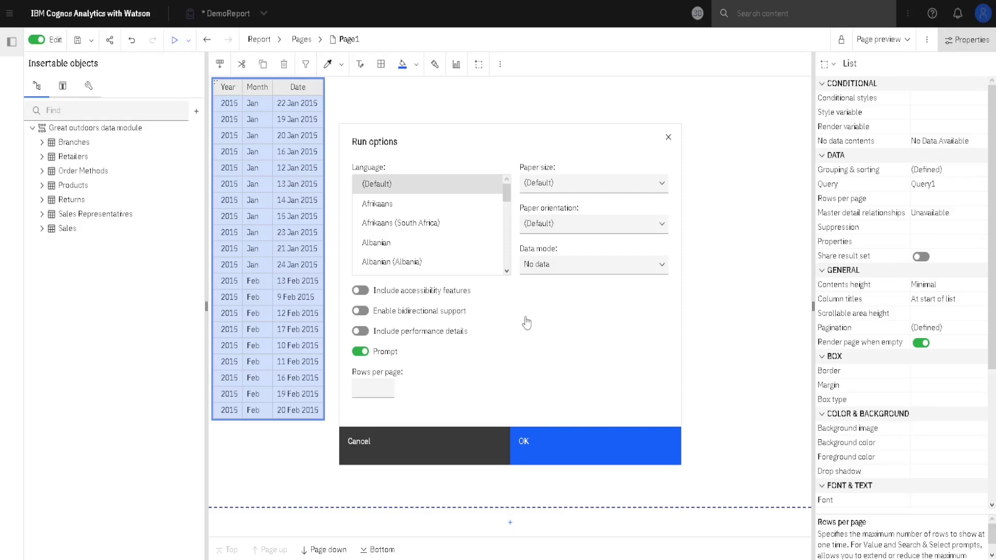
{"action": "left_click", "coordinate": [363, 292]}
{"action": "left_click", "coordinate": [358, 292]}
{"action": "left_click", "coordinate": [364, 314]}
{"action": "left_click", "coordinate": [359, 312]}
Step: Include performance details, toggle the Prompt option, and apply the run options
{"action": "left_click", "coordinate": [367, 334]}
{"action": "left_click", "coordinate": [357, 357]}
{"action": "left_click", "coordinate": [557, 444]}
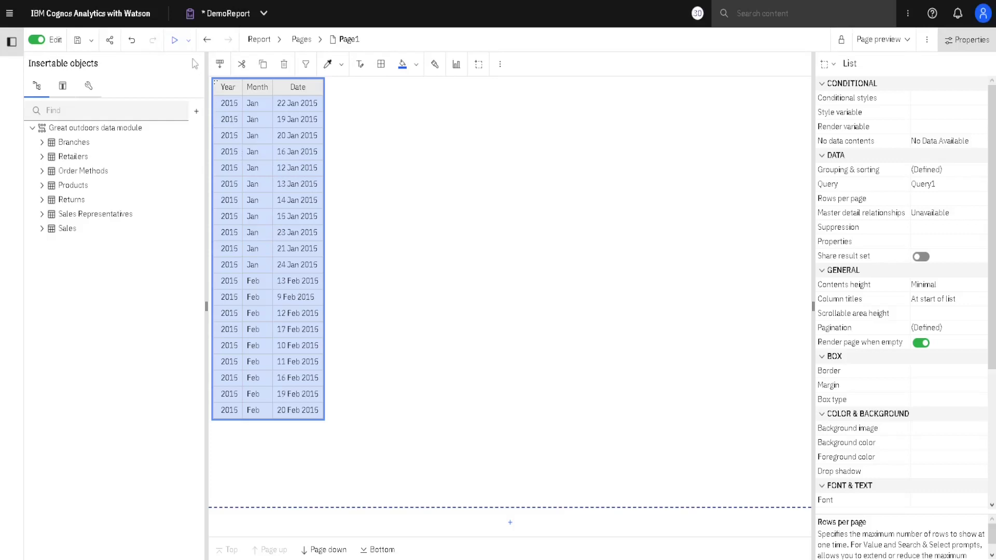
Step: Run DemoReport as HTML with the new run options, check the list's execution time details, and select the Year column header
{"action": "left_click", "coordinate": [190, 42]}
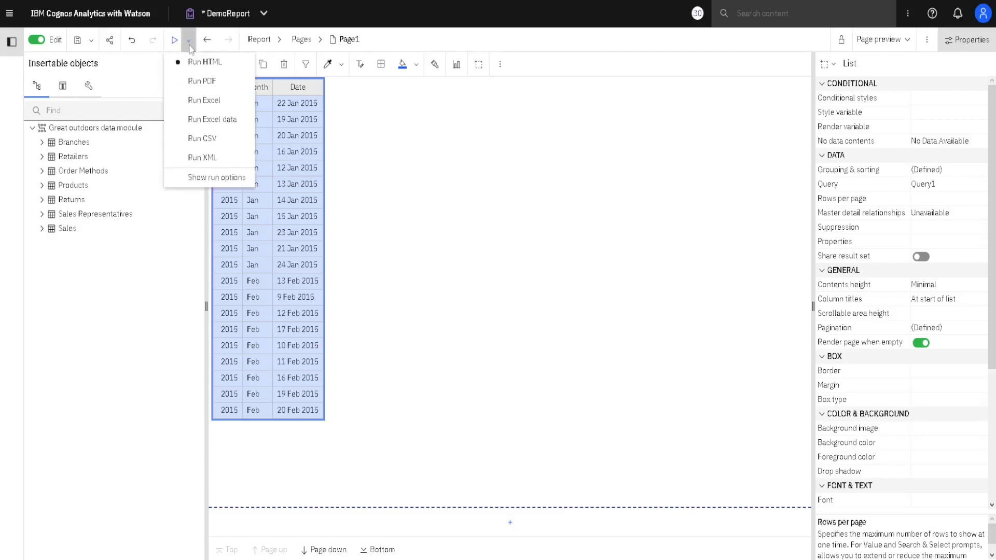
{"action": "left_click", "coordinate": [213, 62]}
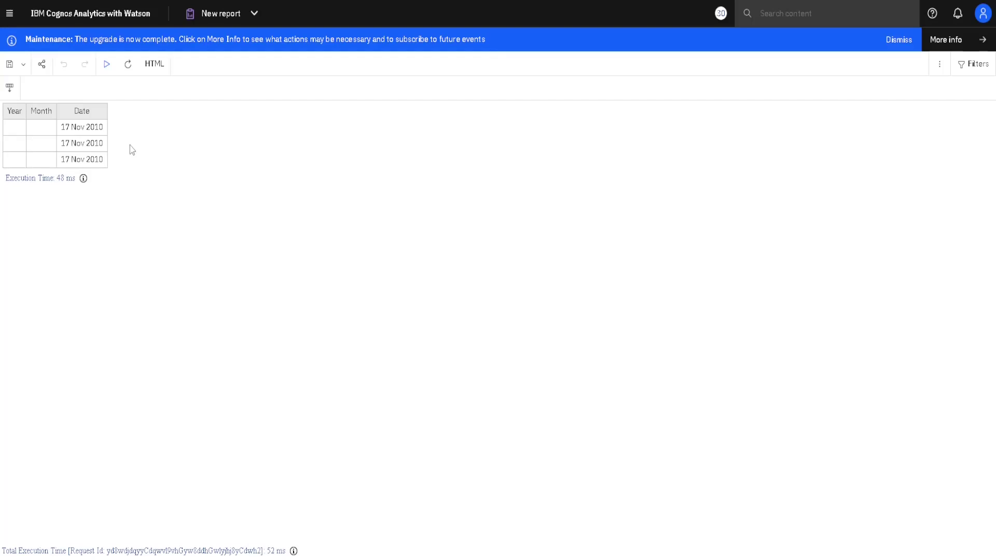
{"action": "mouse_move", "coordinate": [84, 181]}
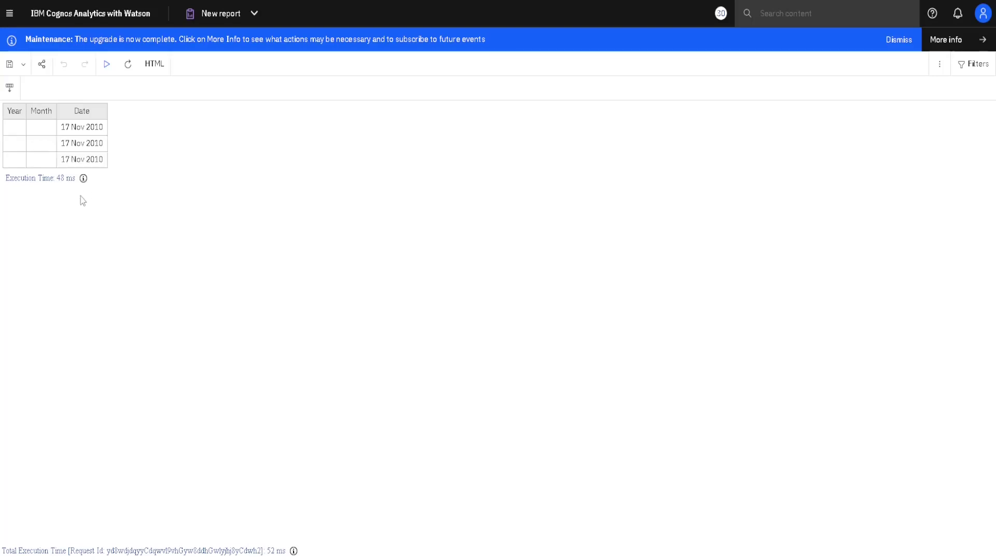
{"action": "left_click", "coordinate": [29, 120]}
{"action": "left_click", "coordinate": [10, 112]}
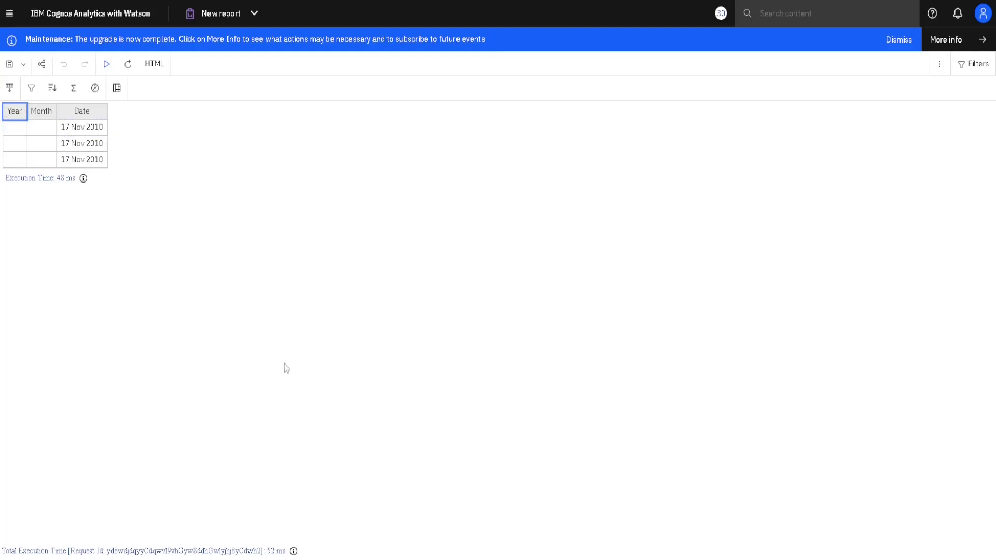